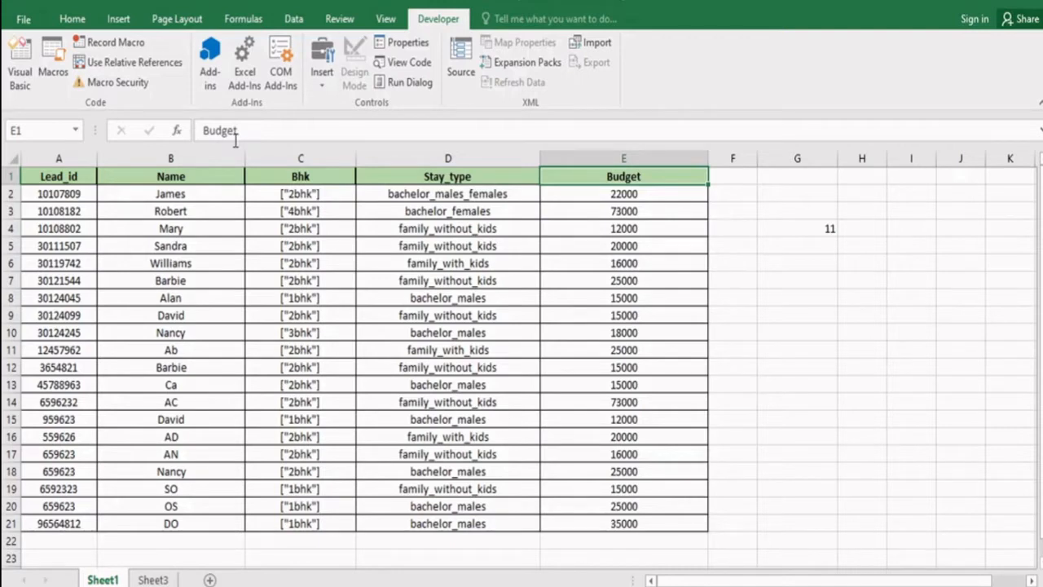
Step: Compare the source data on Sheet1 with the scrollable table on Sheet3, and scroll that table up to its first records
click(147, 580)
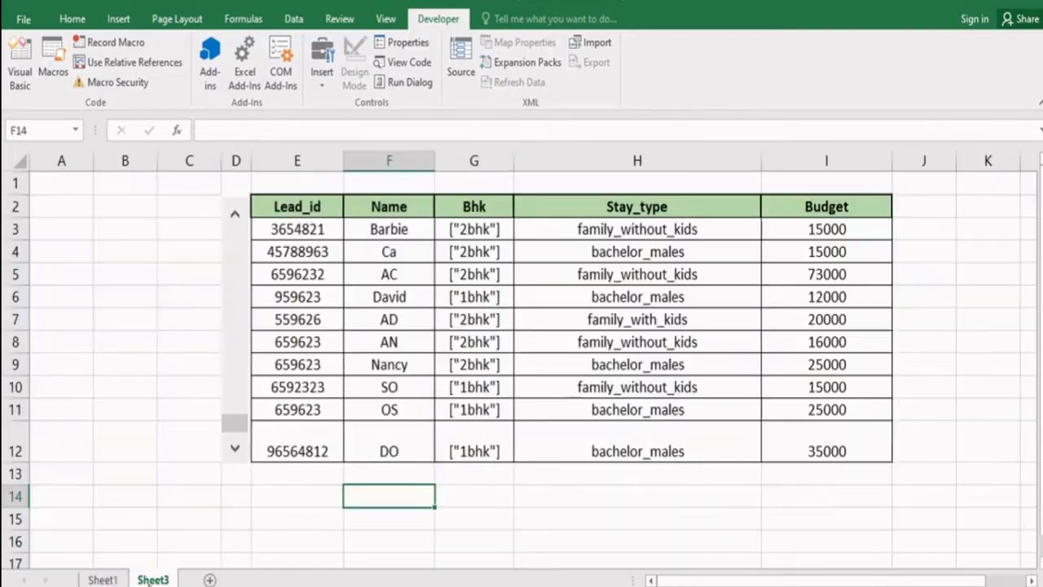
click(108, 579)
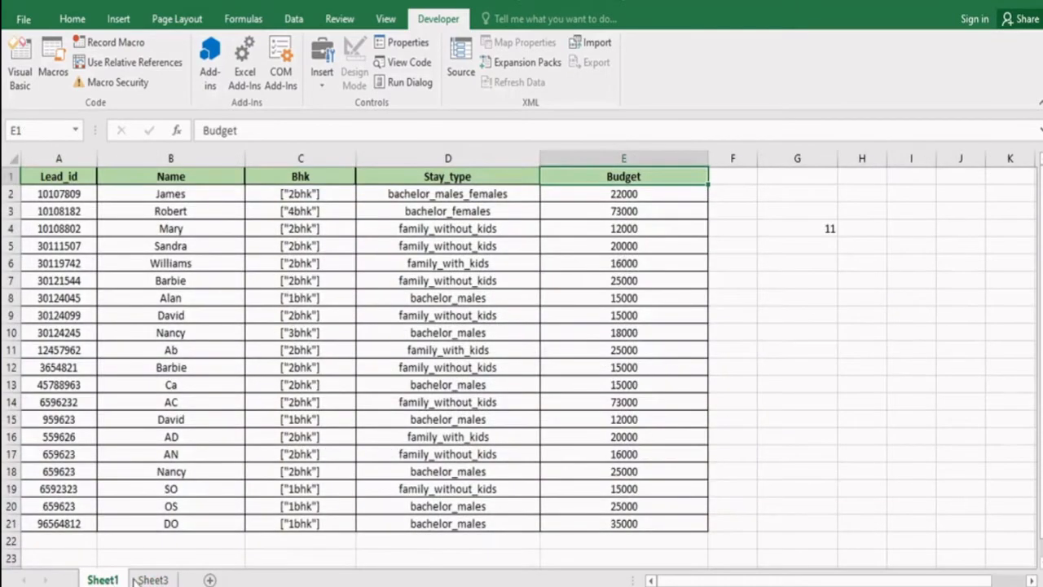
click(143, 579)
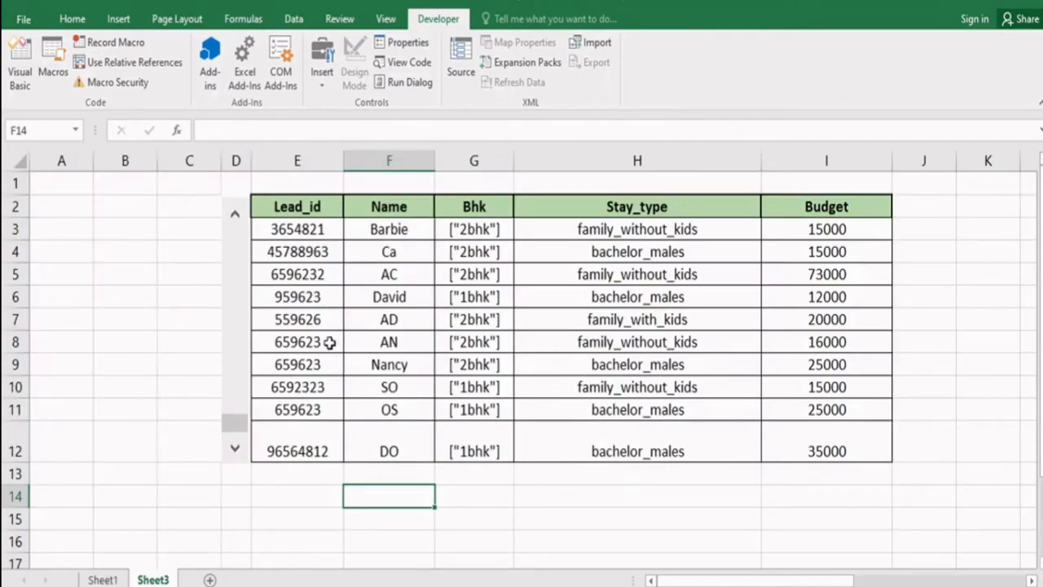
click(235, 220)
click(235, 220)
click(236, 220)
click(235, 220)
click(236, 220)
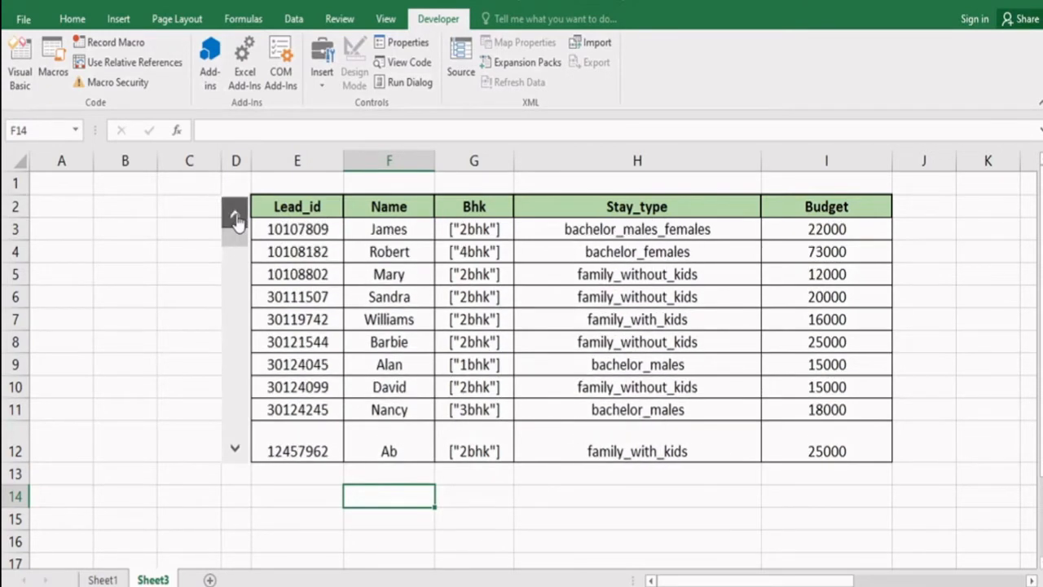
Step: Scroll the Sheet3 table down through the records to its last entry with the embedded scroll bar
click(234, 450)
click(234, 450)
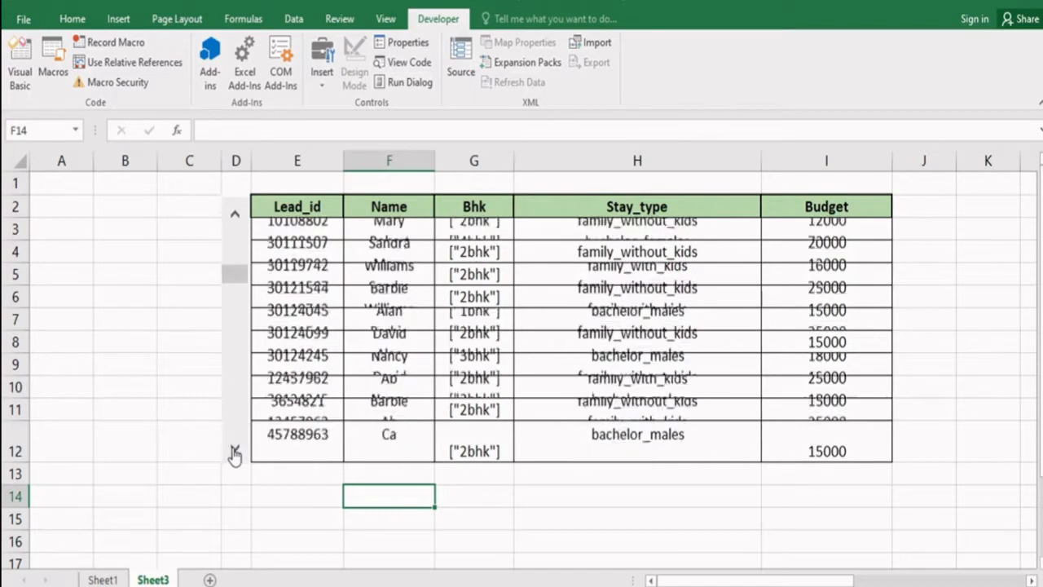
click(234, 451)
click(235, 451)
click(234, 450)
click(235, 450)
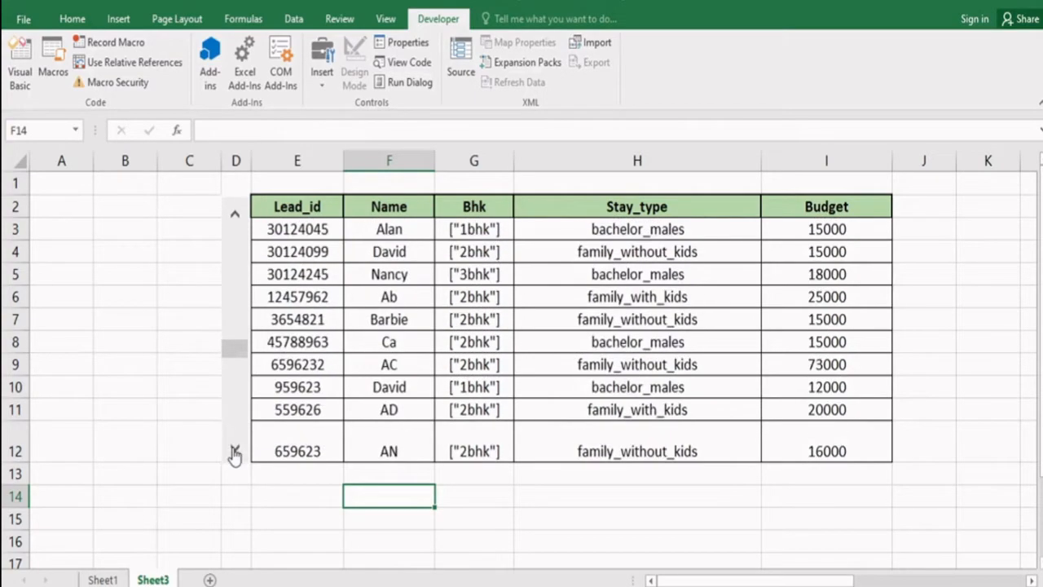
click(234, 451)
click(235, 451)
click(235, 451)
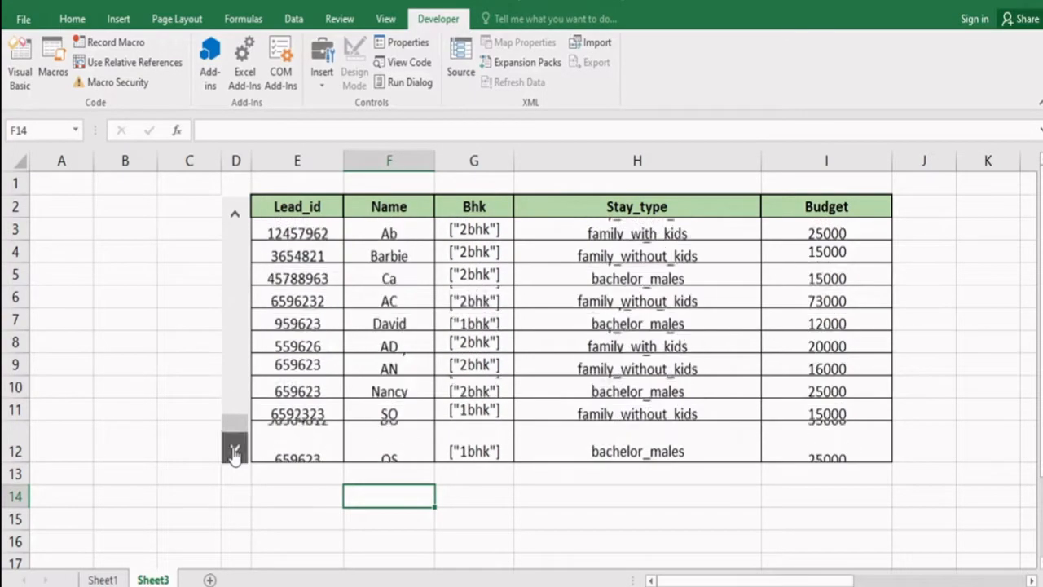
click(235, 450)
click(235, 451)
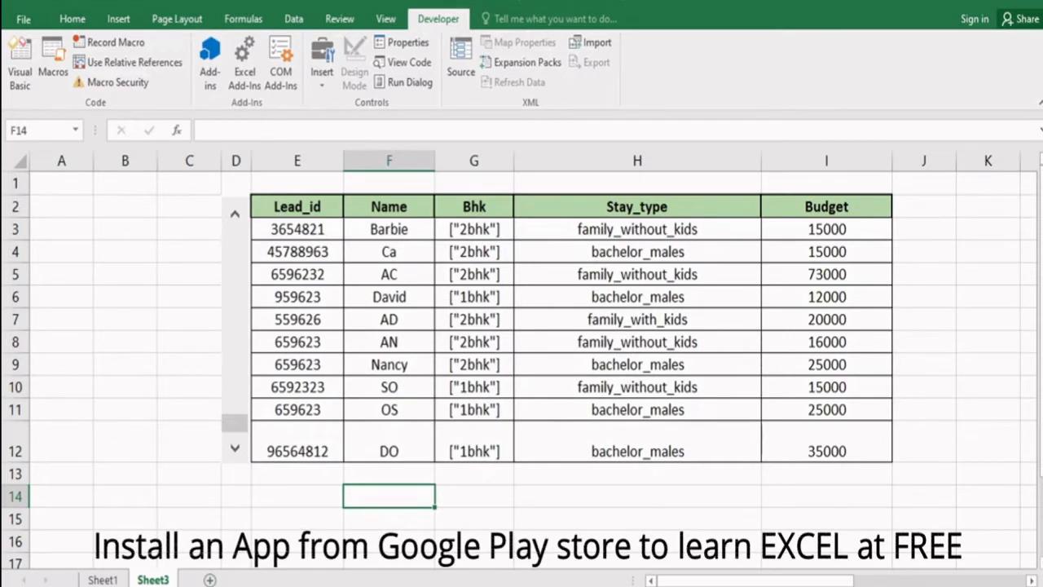
Step: Add a new worksheet and apply all borders to the range E4:I13
click(210, 580)
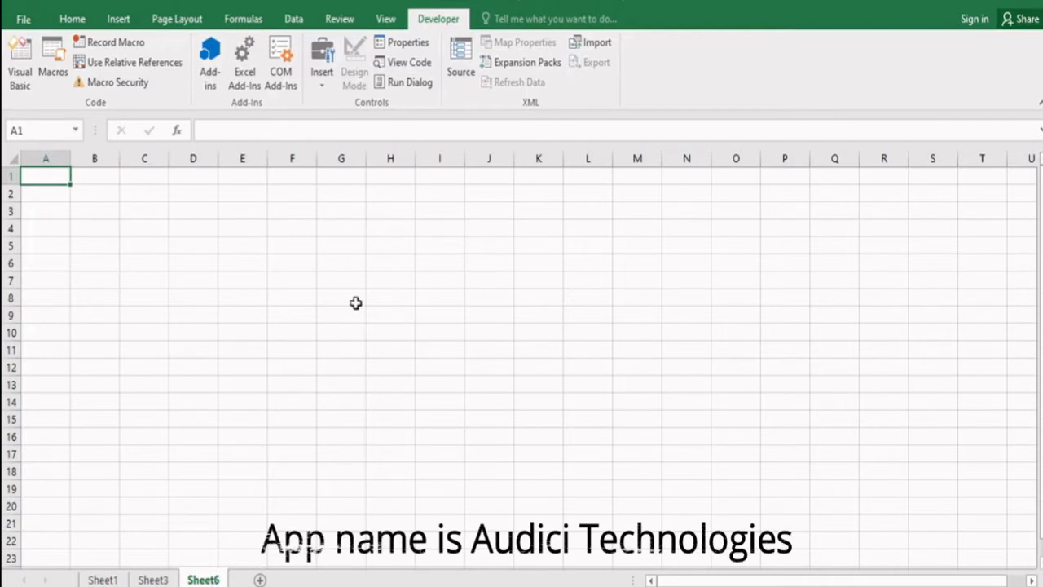
click(242, 229)
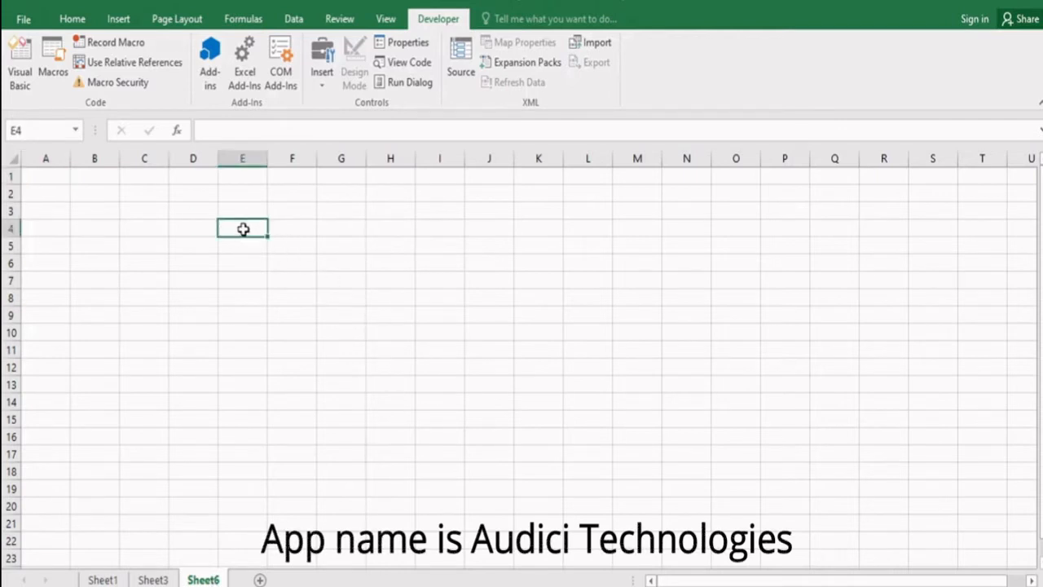
key(shift+Right)
key(shift+Right)
key(shift+Right)
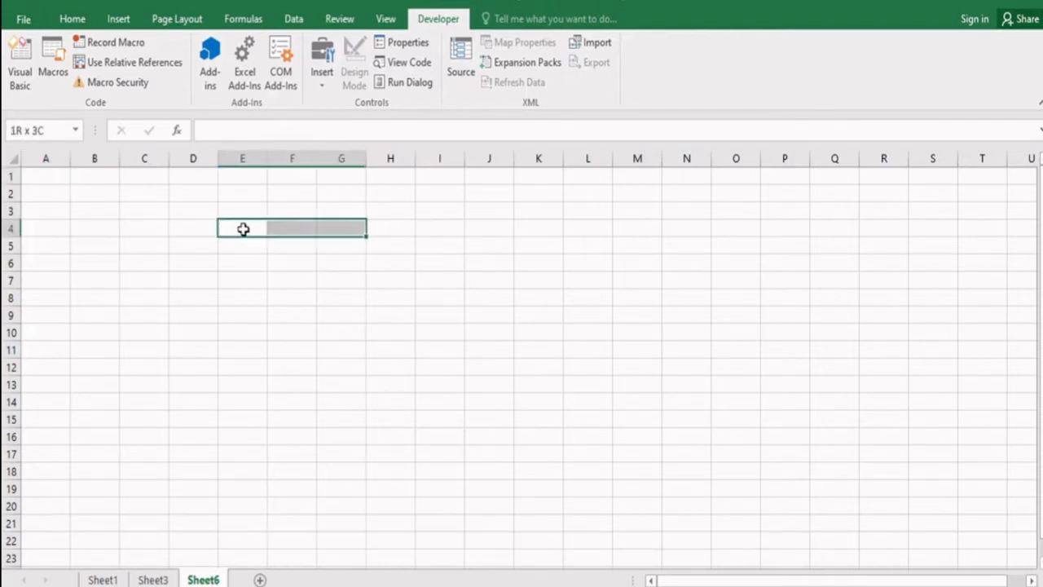
key(shift+Right)
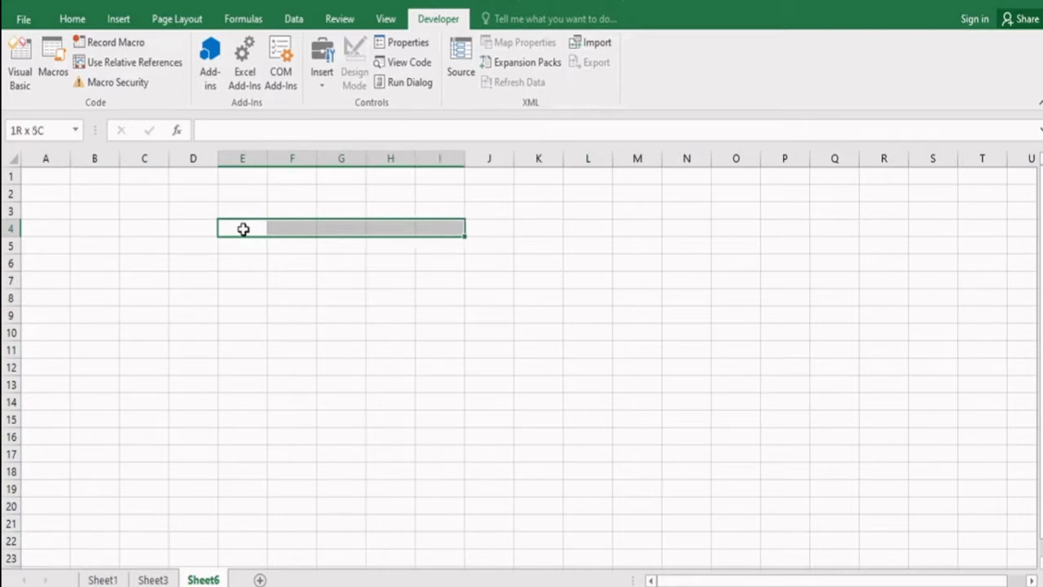
key(shift+Down)
key(shift+Down)
key(shift+Down)
key(shift+Down)
key(shift+Down)
key(shift+Down)
key(shift+Down)
key(shift+Down)
key(shift+Down)
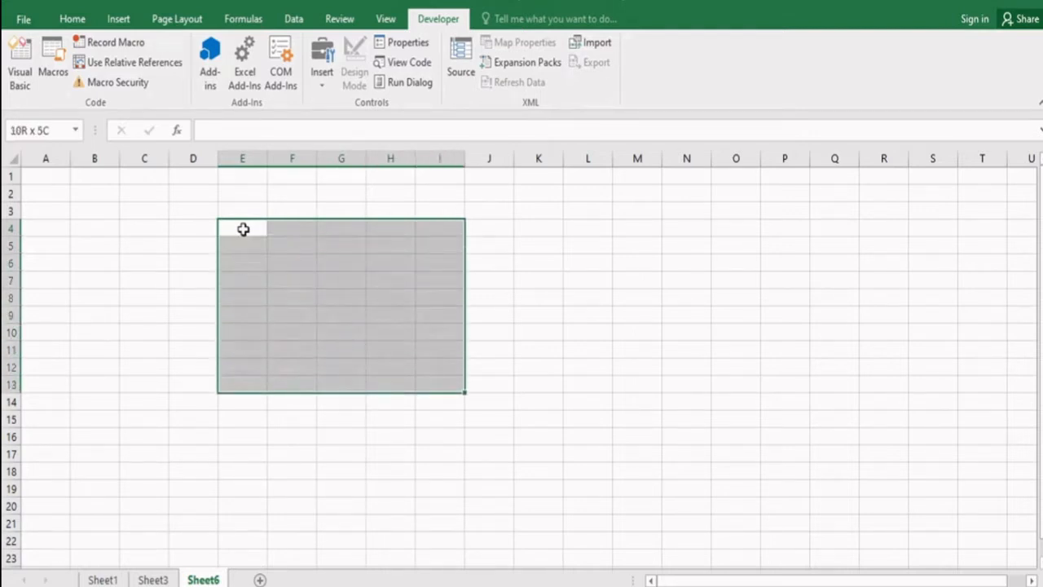
click(73, 18)
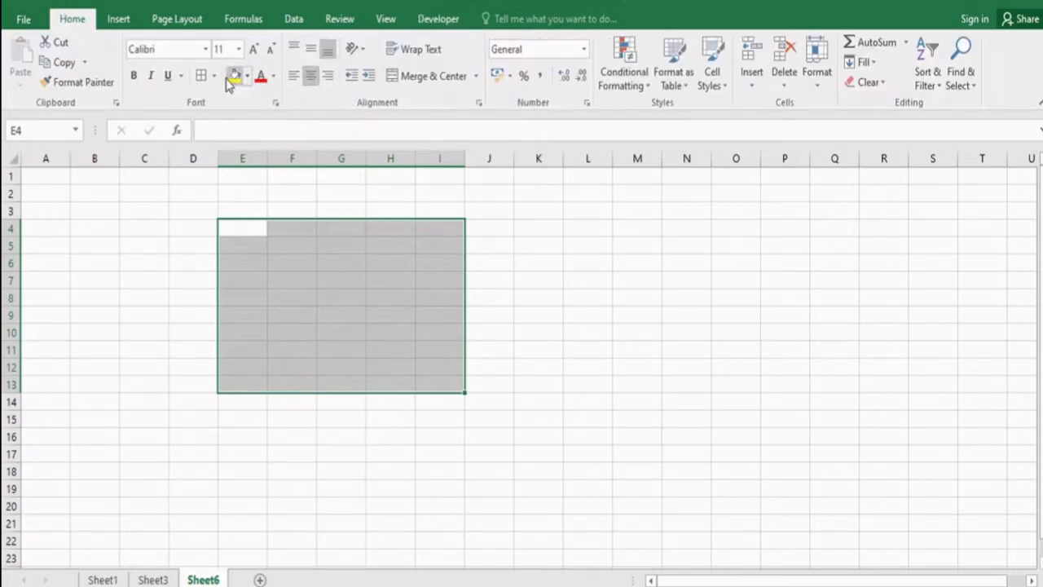
click(202, 77)
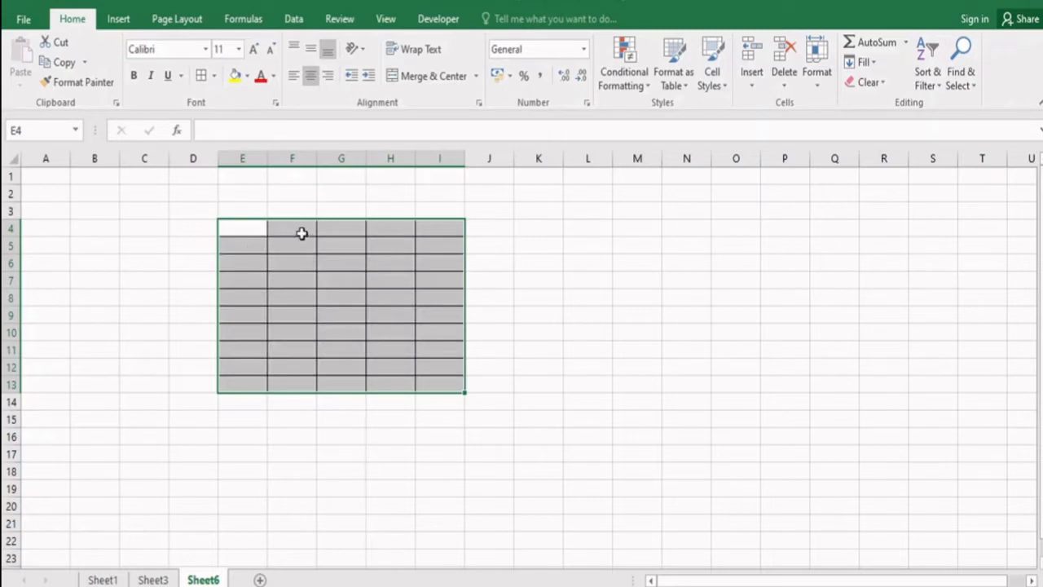
Step: Highlight the first column of the bordered grid, E4:E13, to check its number of rows
click(248, 228)
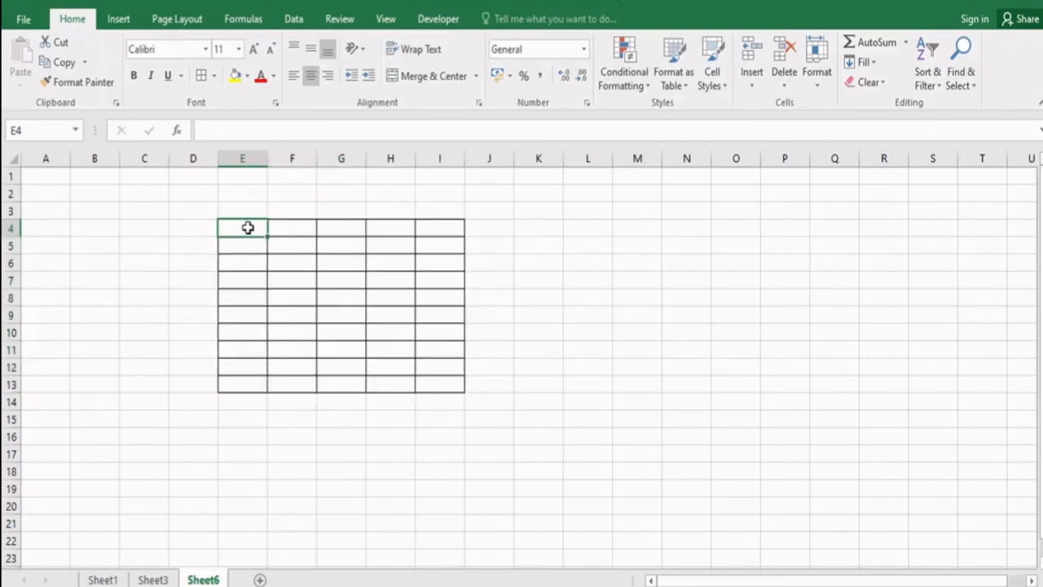
key(shift+Down)
key(shift+Down)
key(shift+Down)
key(shift+Down)
key(shift+Down)
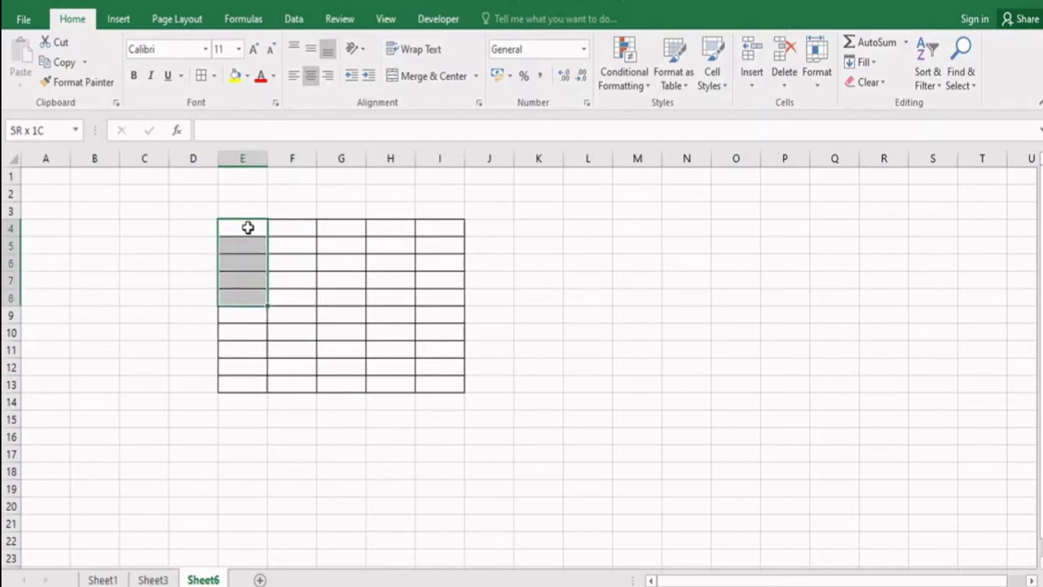
key(shift+Down)
key(shift+Down)
key(shift+Down)
key(shift+Down)
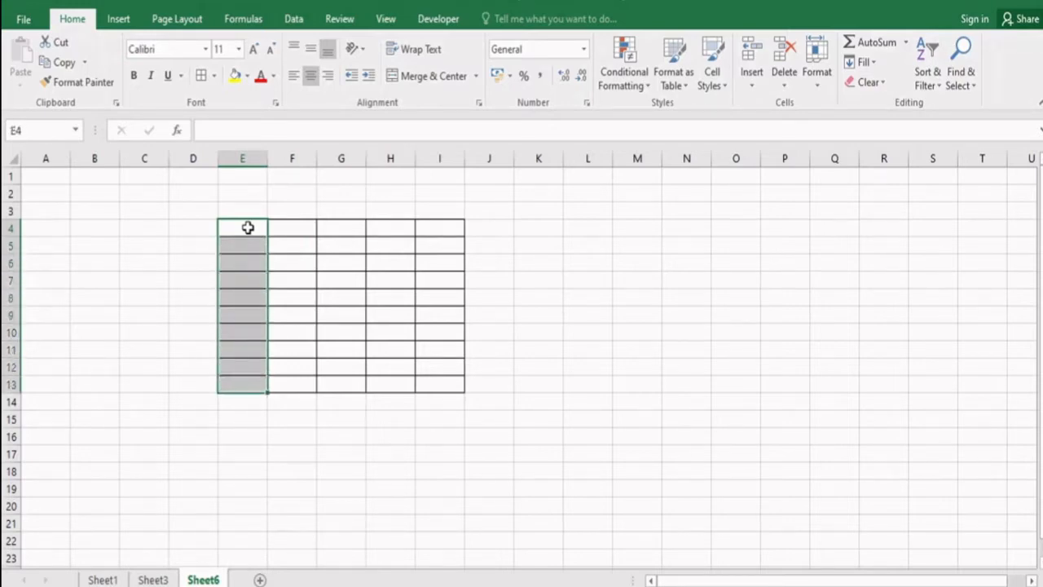
key(Up)
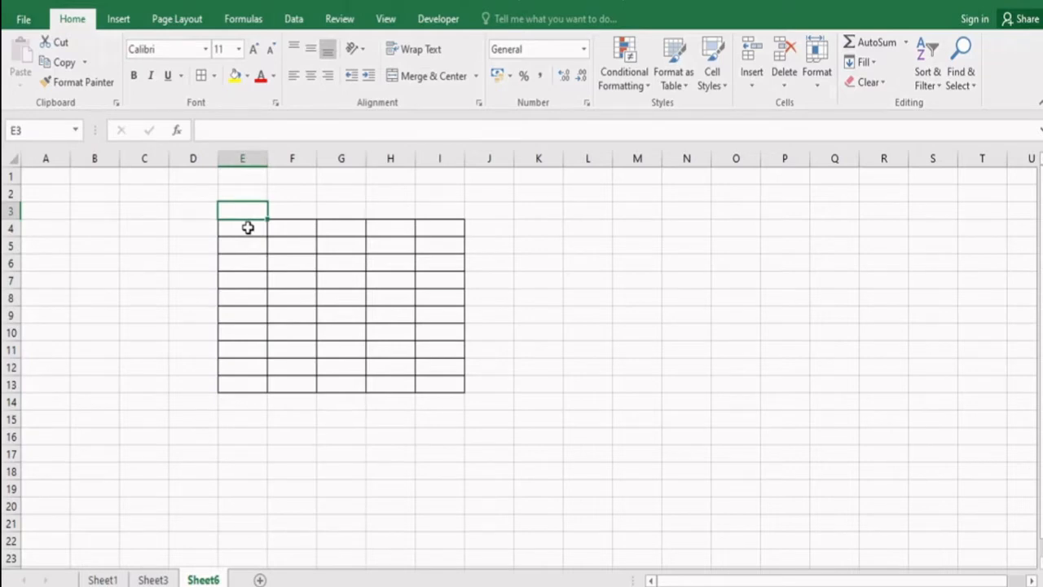
Step: Review the Lead_id values in A2:A21 on Sheet1 and the heading space E3:I3 above the grid on Sheet6
click(103, 579)
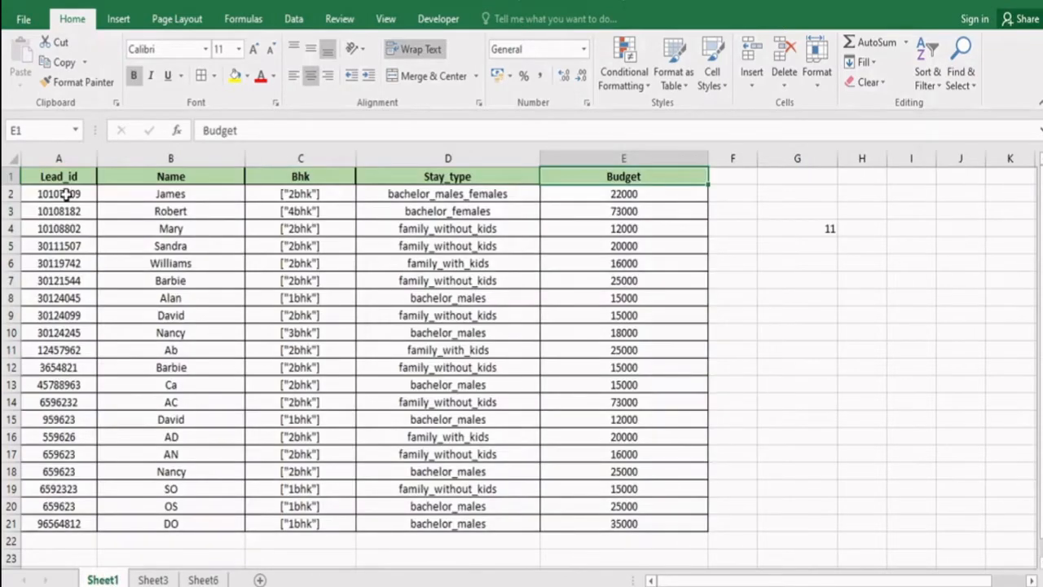
drag(67, 194, 82, 523)
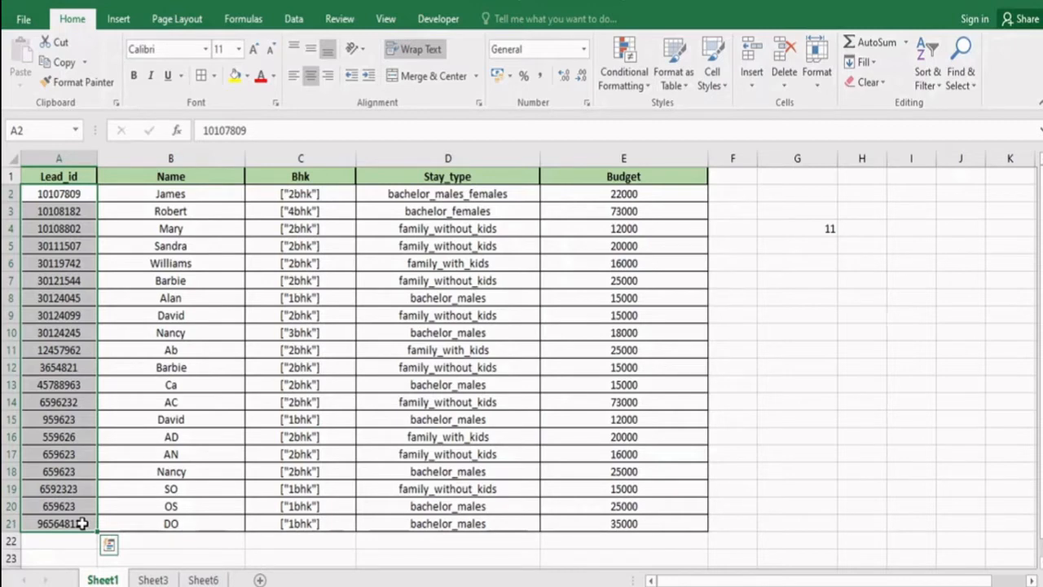
click(203, 580)
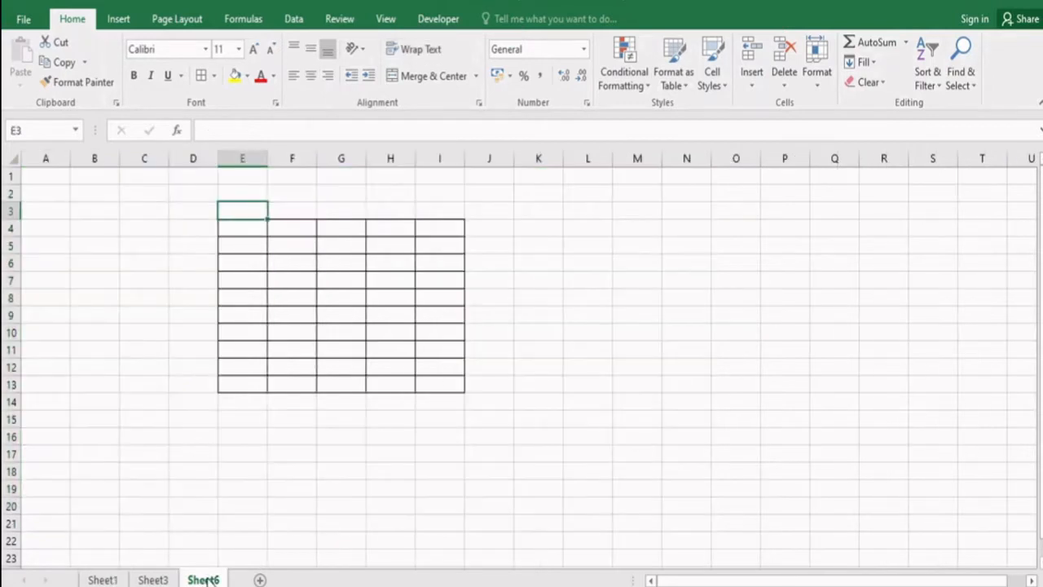
drag(249, 210, 448, 211)
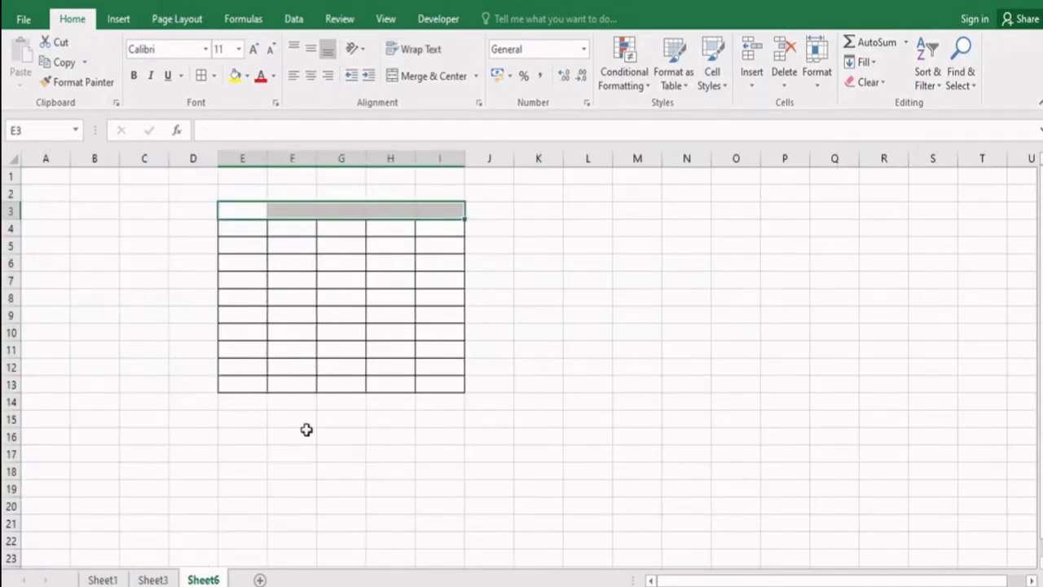
click(335, 386)
Step: Copy the header row A1:E1 from Sheet1 and paste it at E3 on Sheet6, above the bordered grid
click(102, 580)
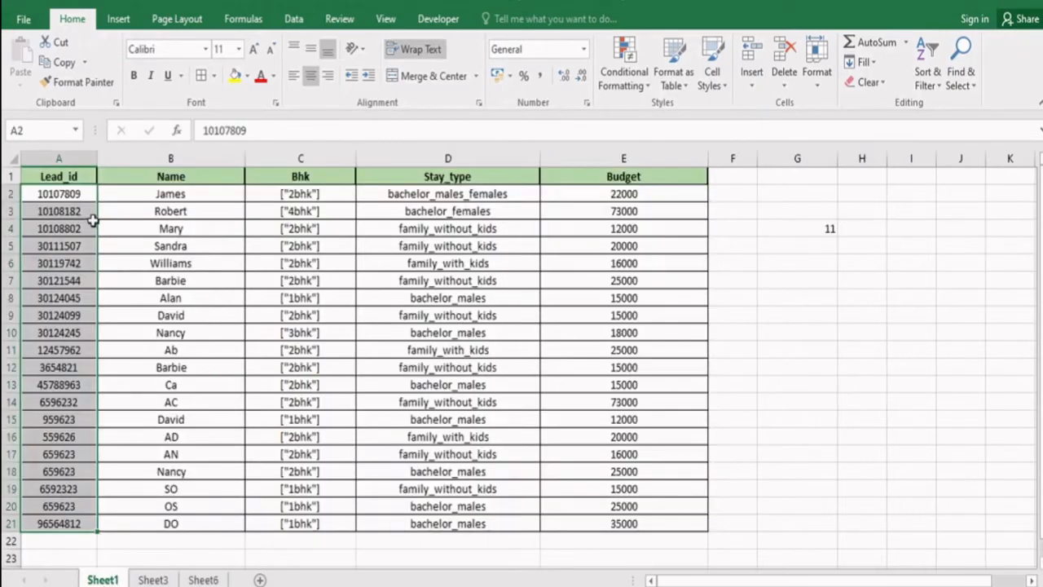
click(71, 177)
key(ctrl+shift+Right)
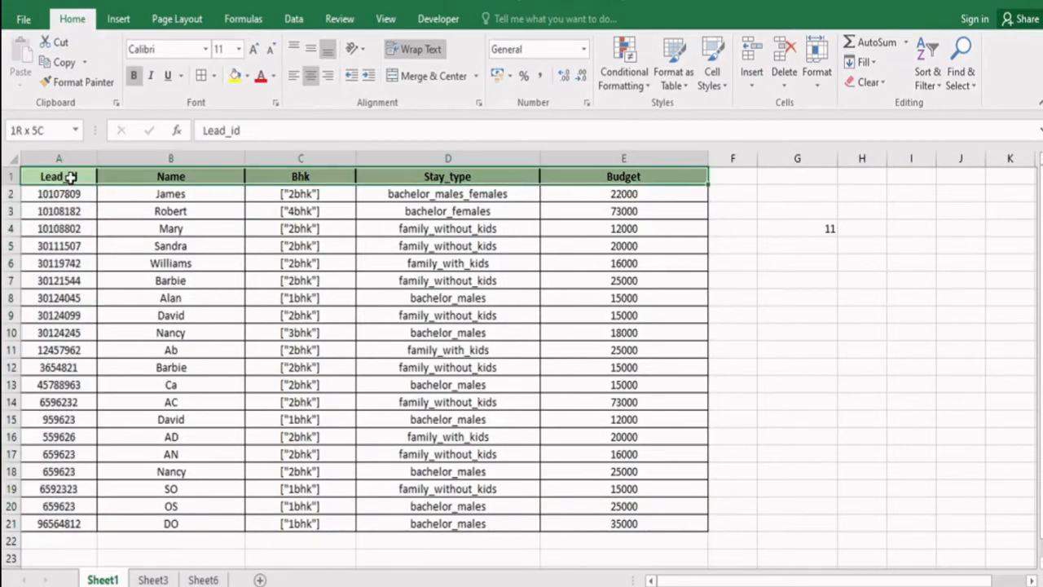
key(ctrl+c)
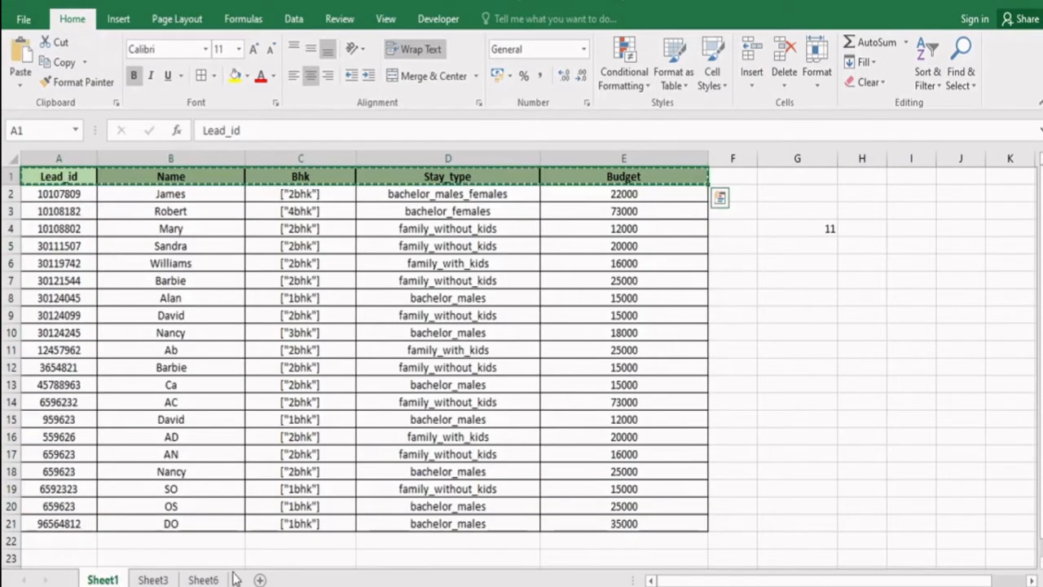
click(203, 579)
click(244, 214)
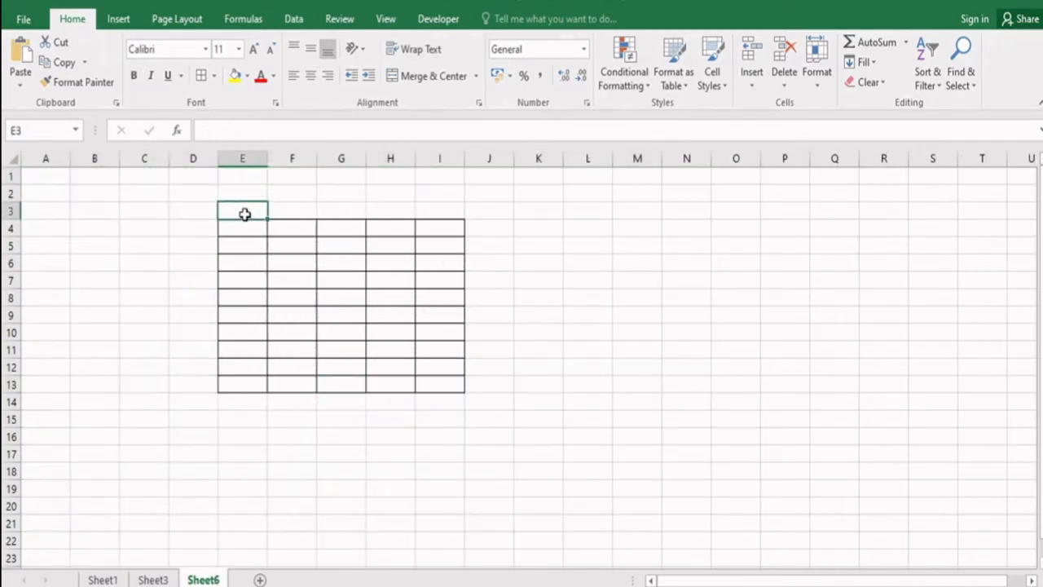
key(ctrl+v)
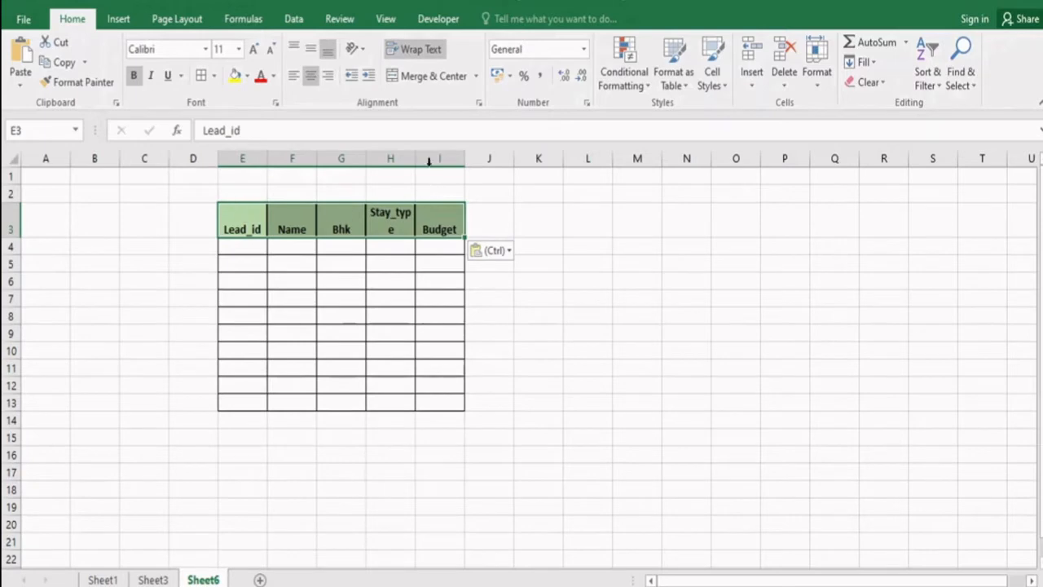
Step: Widen columns E through I so the Lead_id, Name, Bhk, Stay_type and Budget headings have ample room
drag(412, 156, 482, 157)
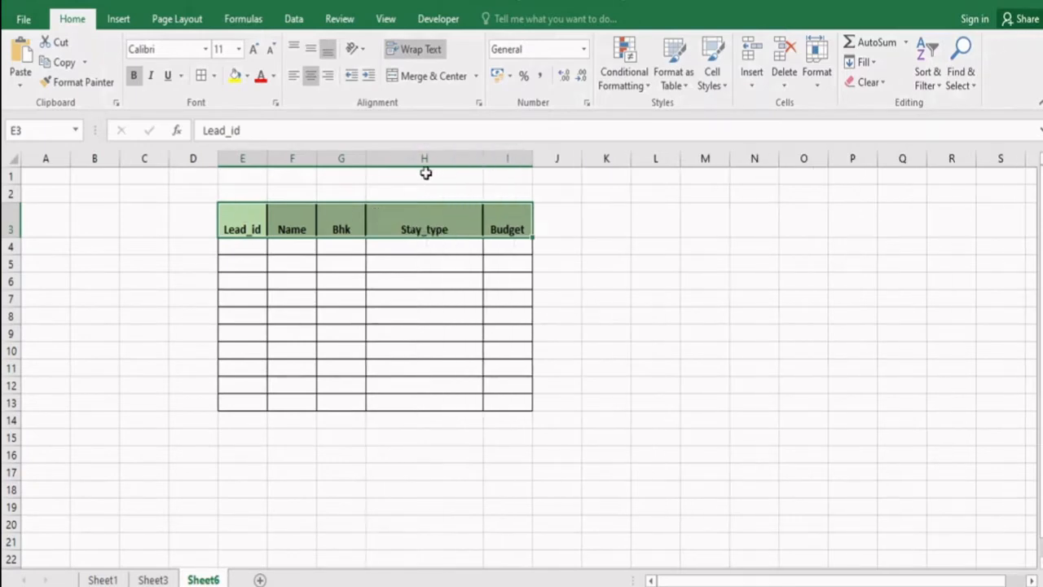
drag(368, 156, 429, 163)
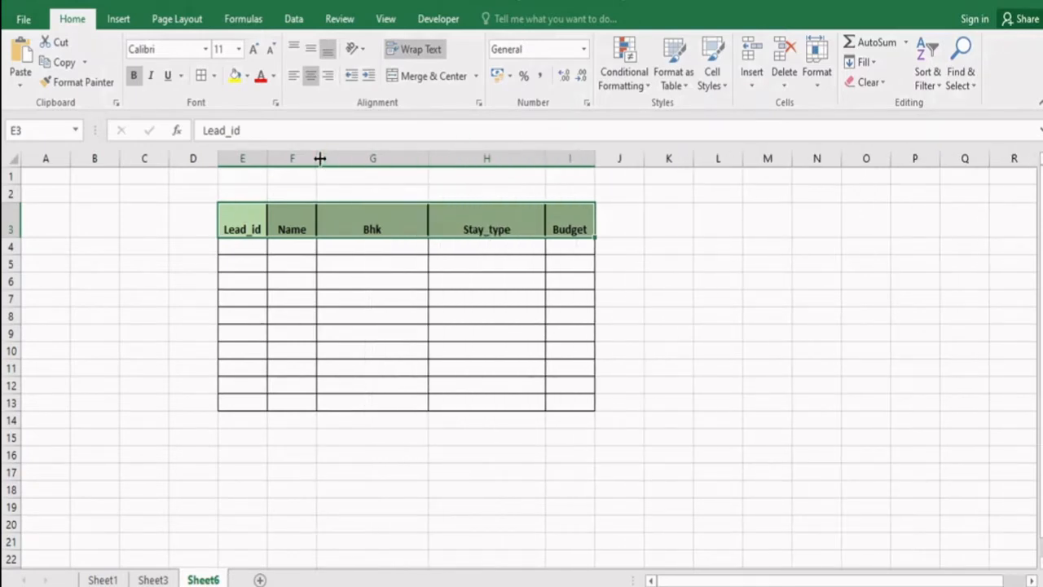
drag(318, 159, 402, 158)
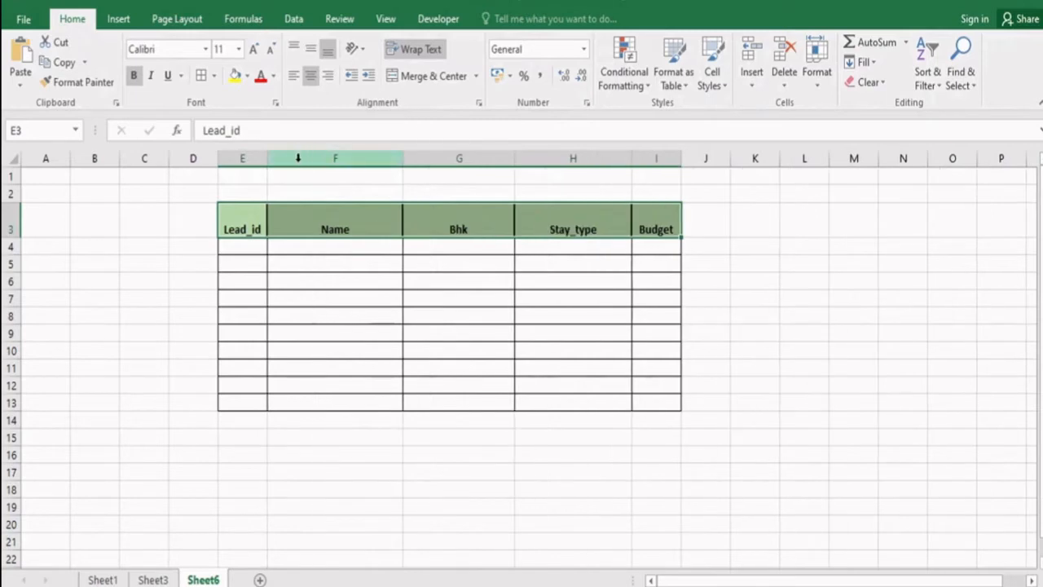
drag(269, 161, 306, 161)
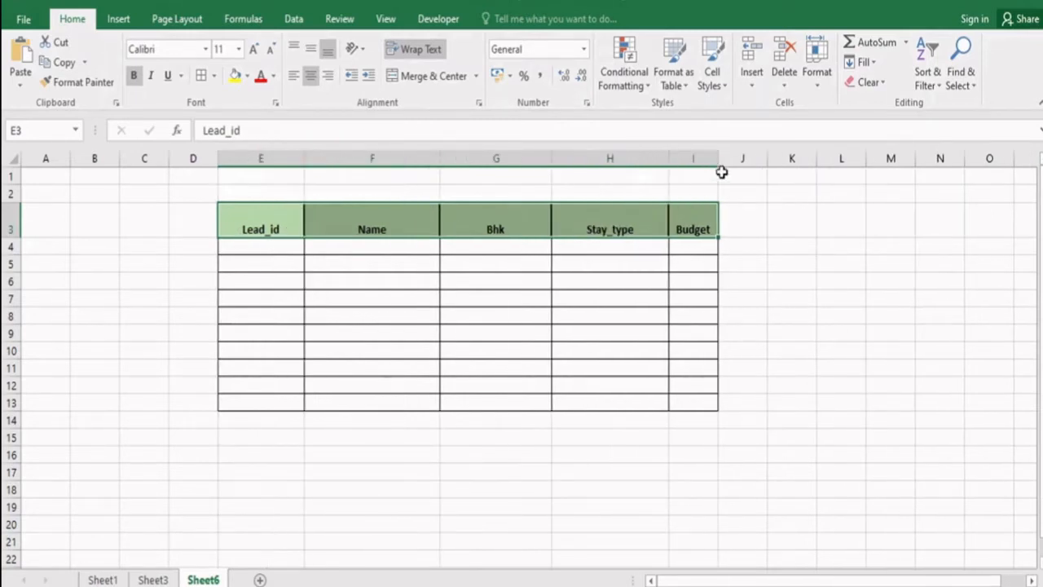
drag(719, 157, 805, 164)
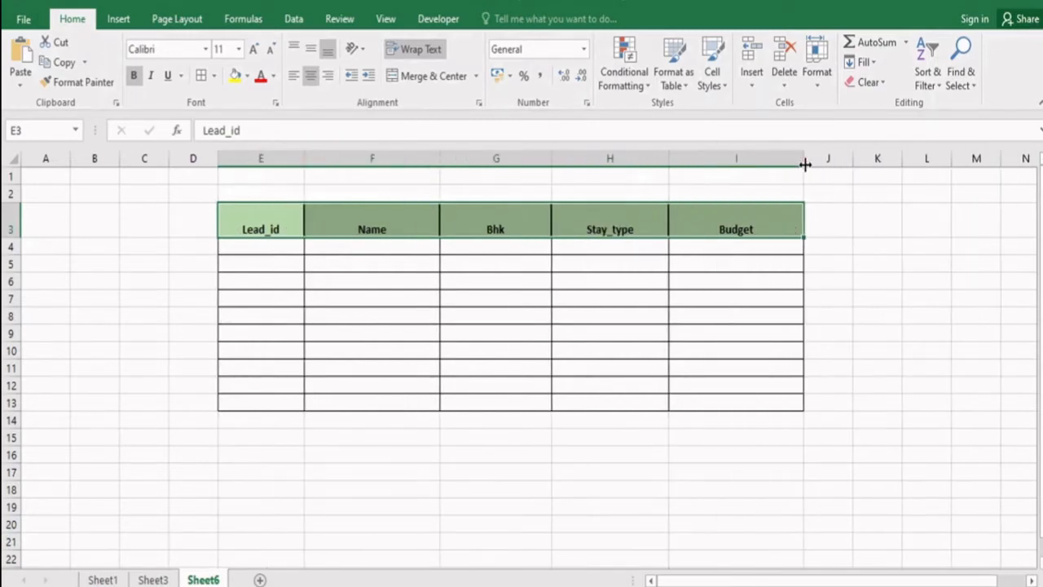
click(273, 250)
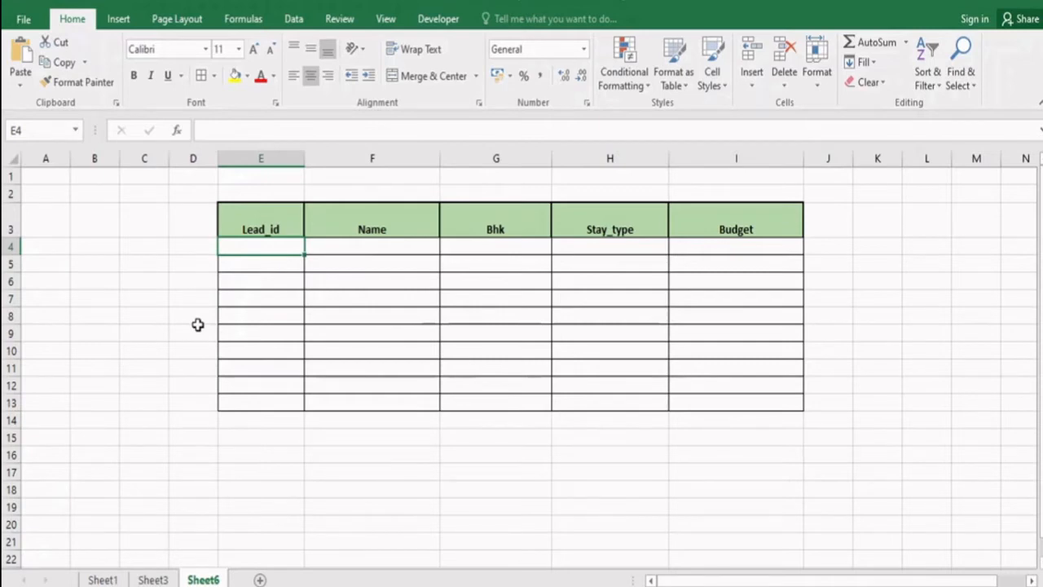
Step: Insert a vertical Scroll Bar form control in column D beside the table, spanning rows 3 to 13
drag(189, 228, 191, 403)
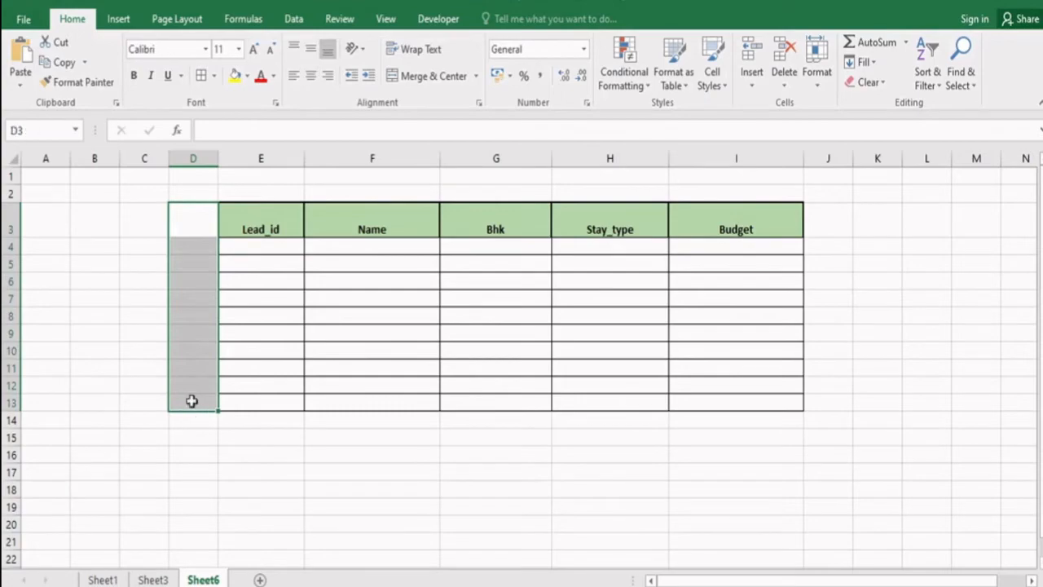
click(94, 243)
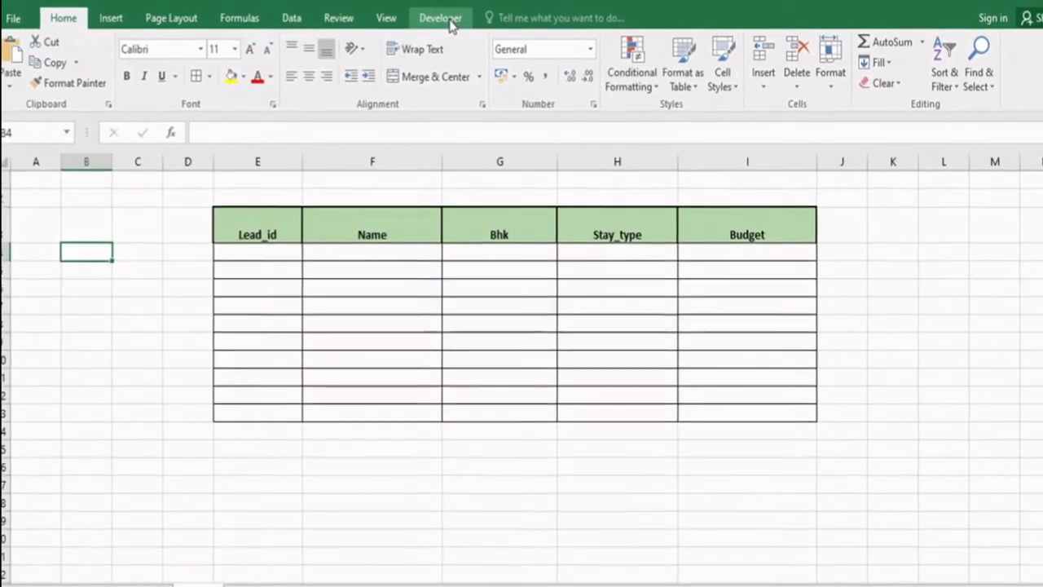
click(449, 21)
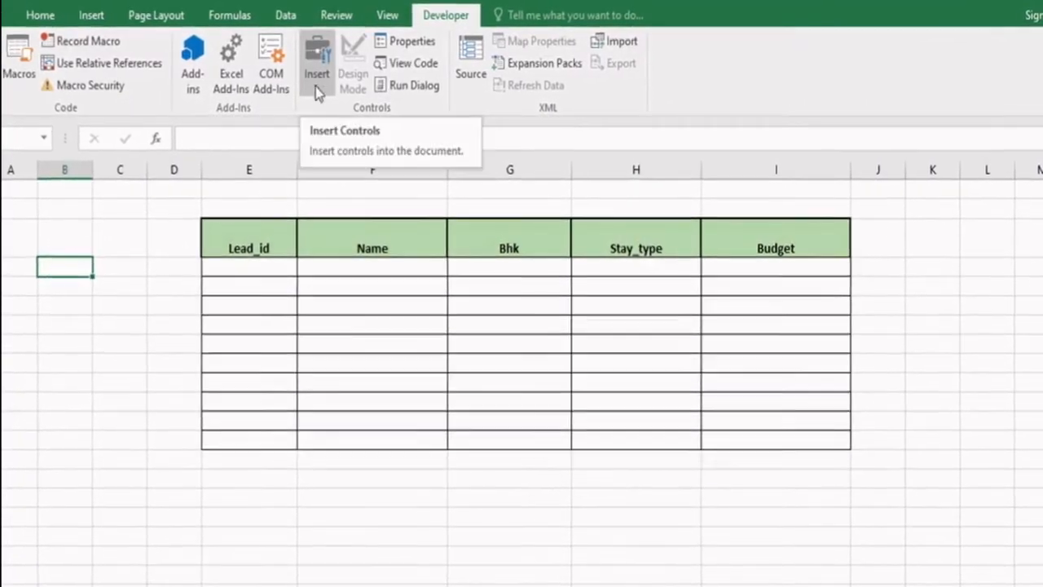
click(317, 87)
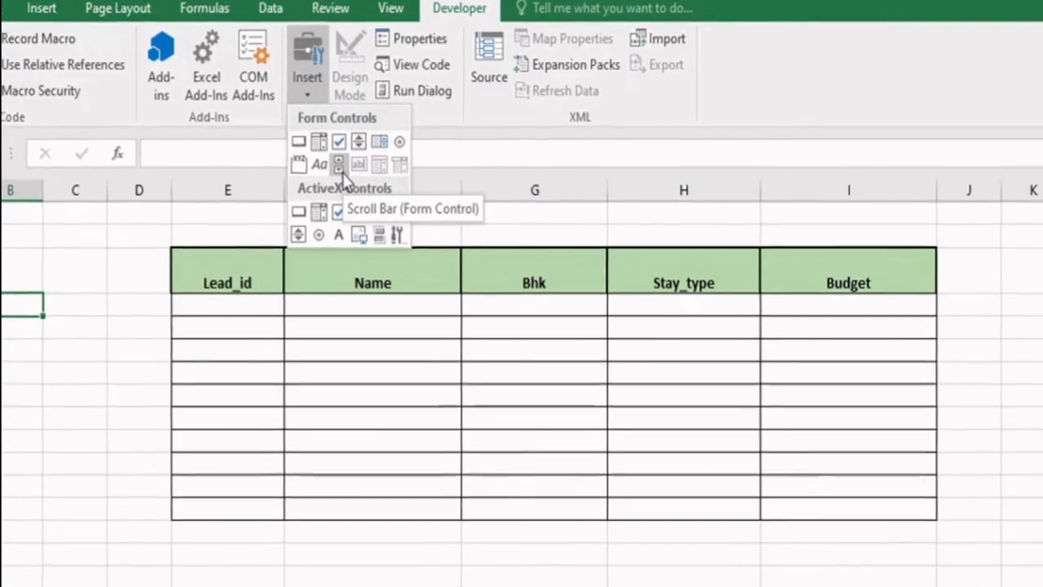
click(341, 169)
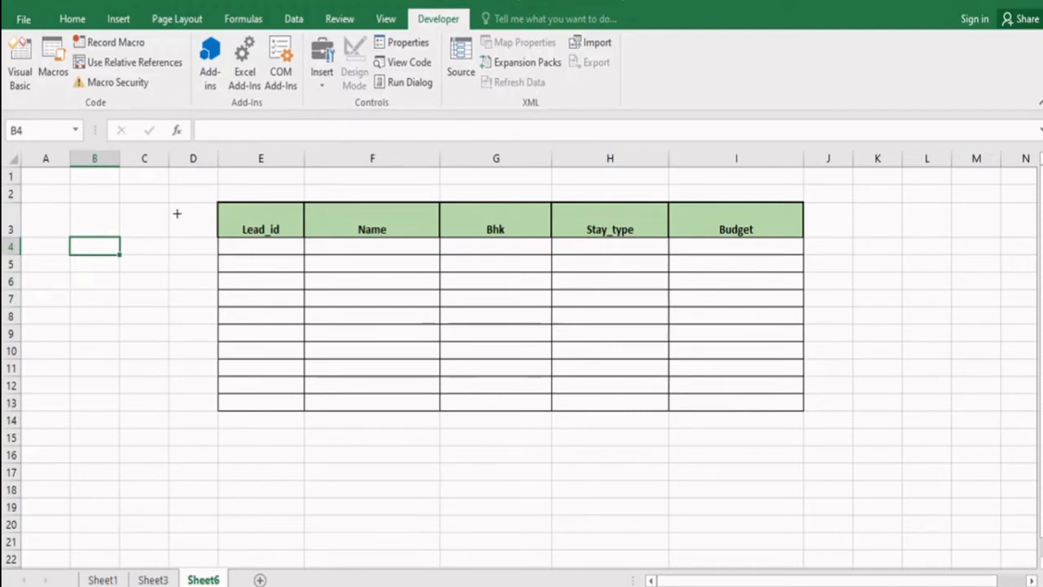
drag(179, 213, 201, 404)
click(328, 473)
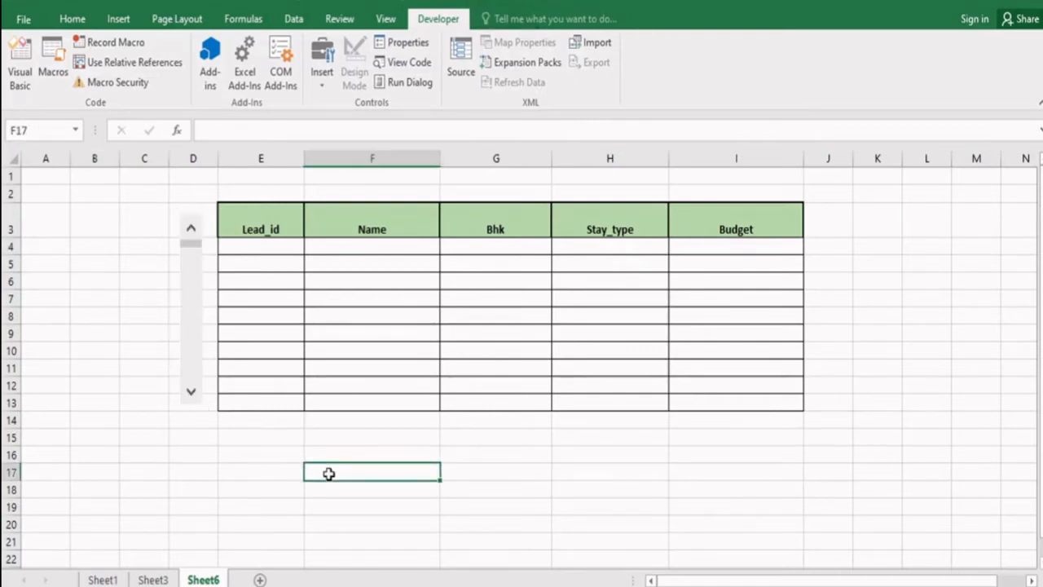
Step: In the scroll bar's Format Control settings, set current value 1, minimum 1 and maximum 11, keeping incremental change 1 and page change 10
right_click(197, 309)
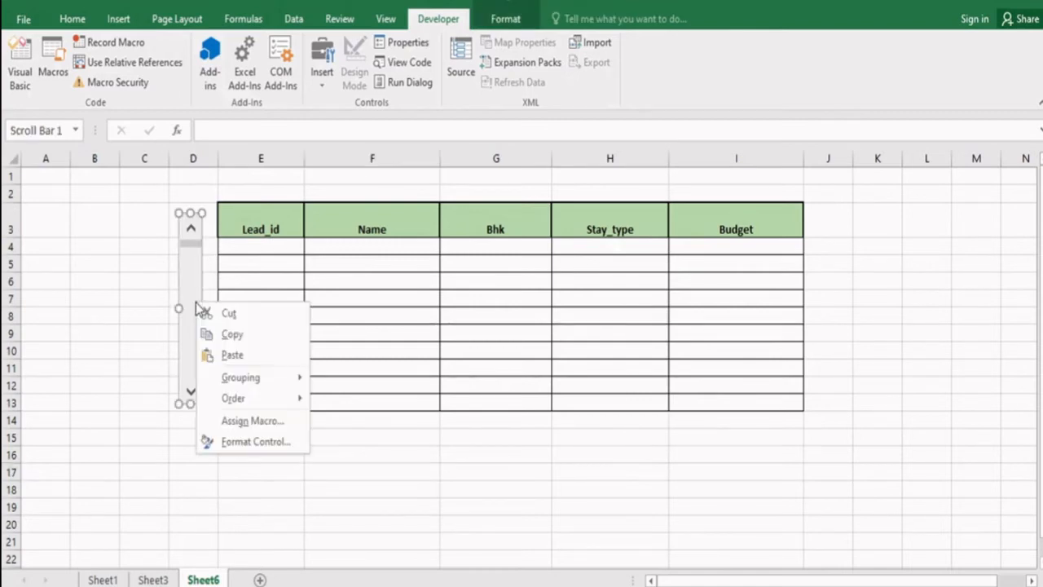
click(248, 440)
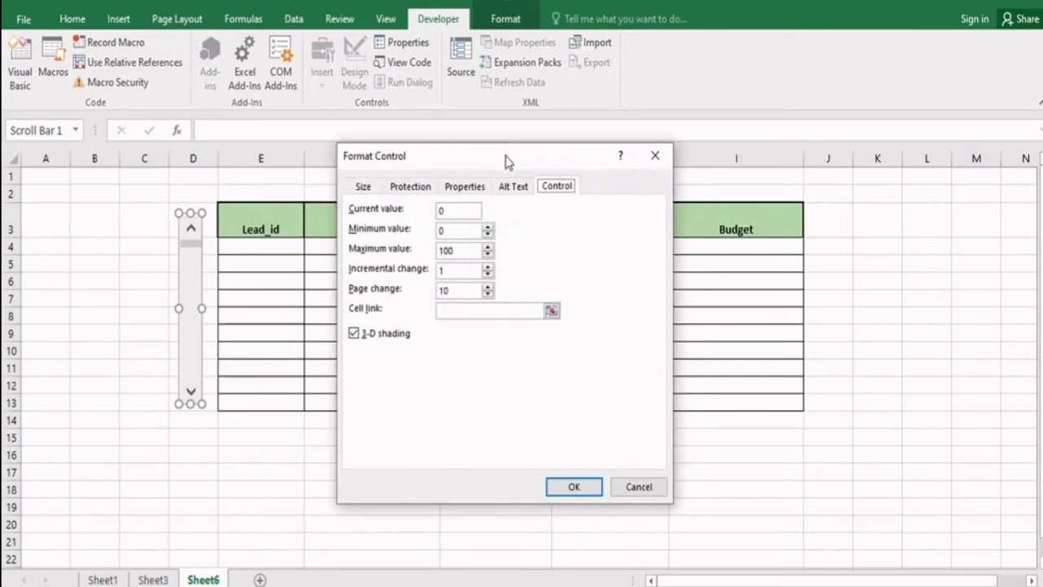
drag(505, 161, 599, 84)
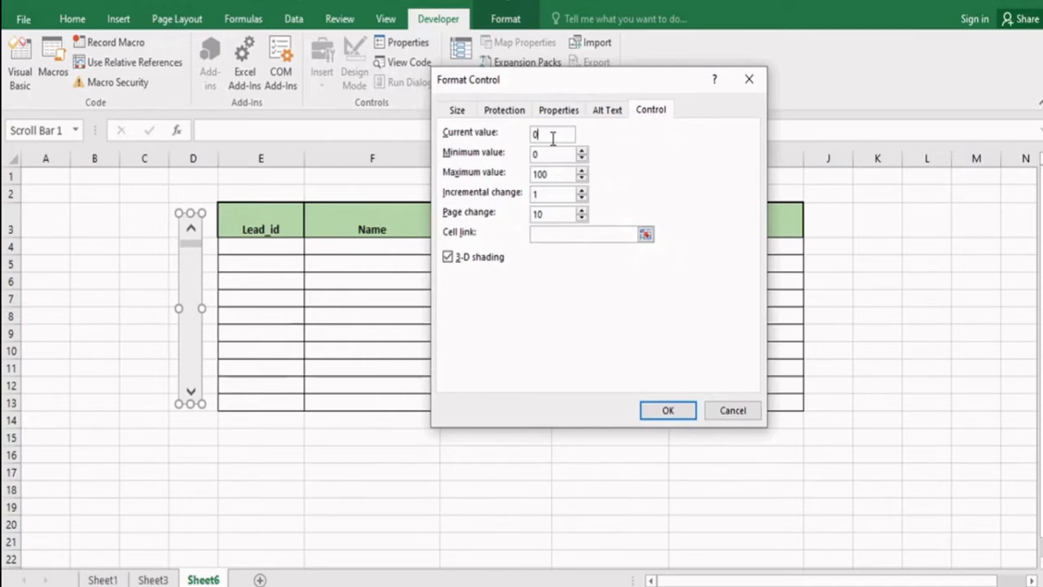
key(BackSpace)
text(1)
key(Tab)
text(1)
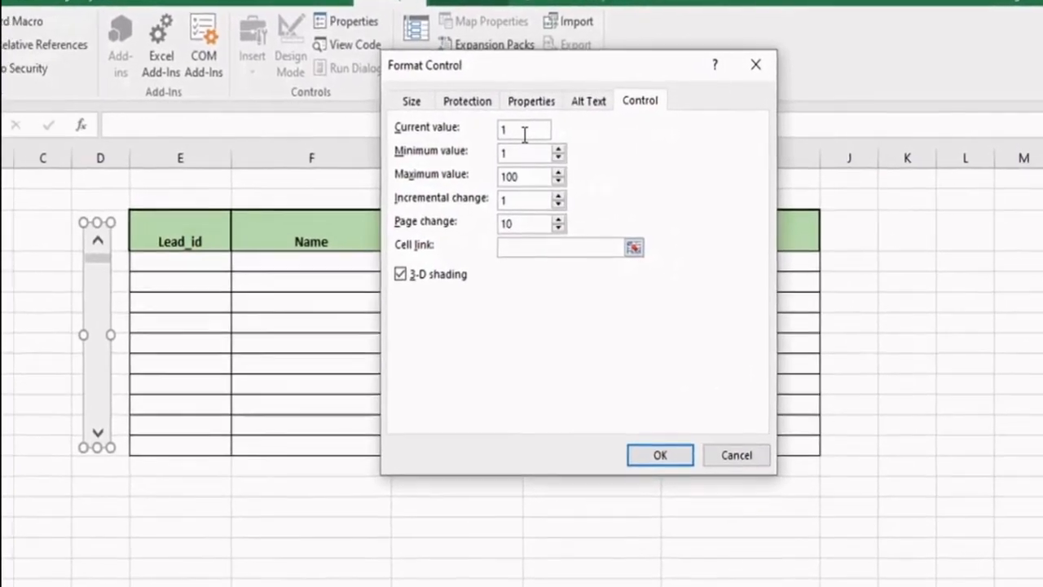
key(Tab)
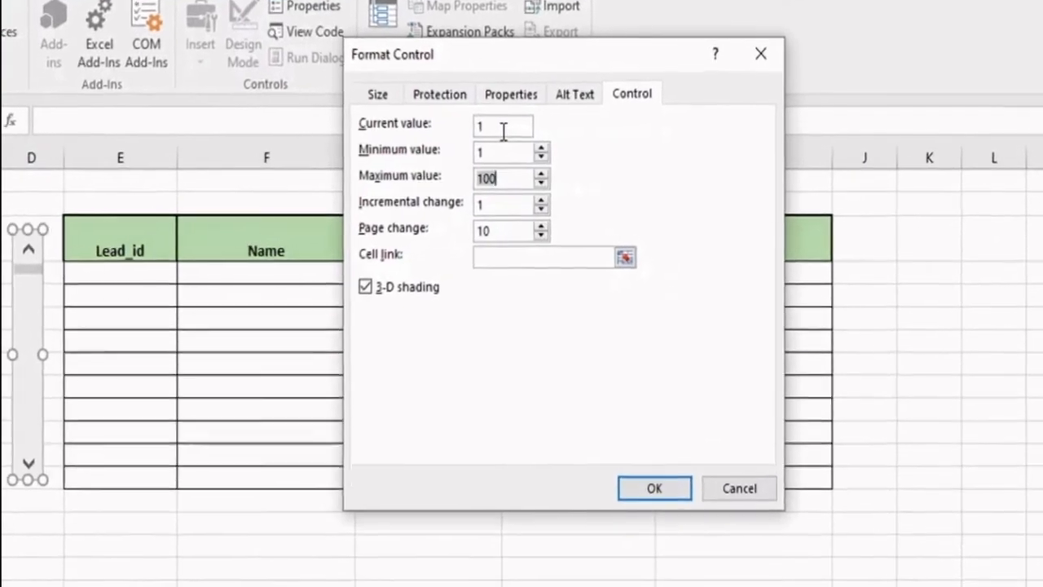
text(11)
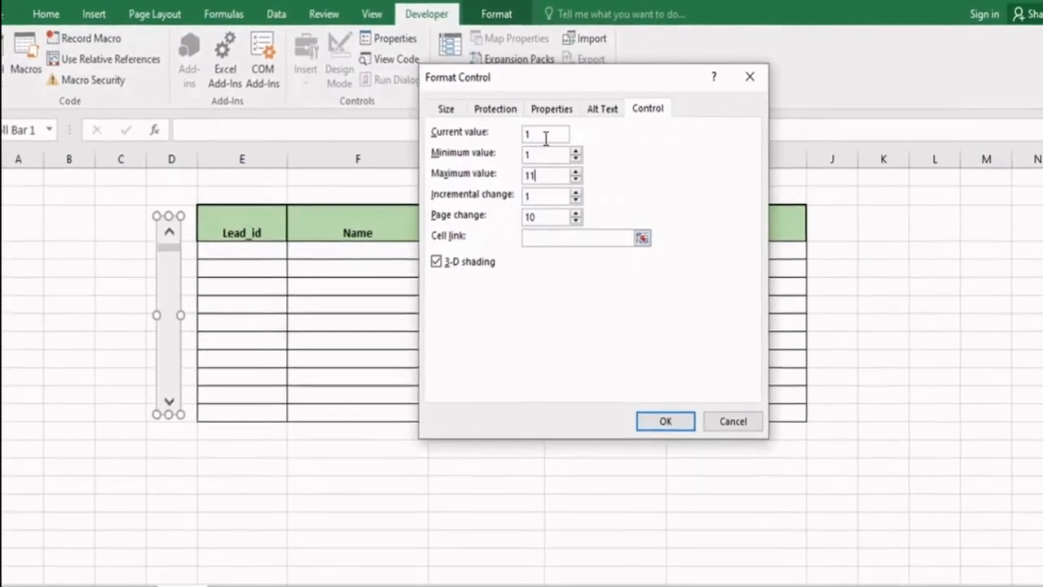
click(544, 201)
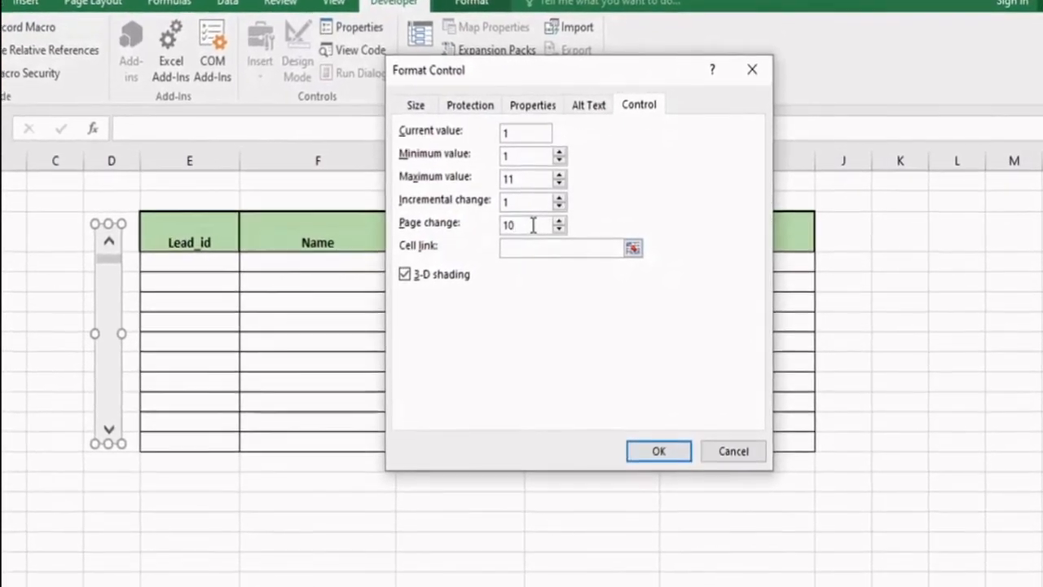
click(533, 225)
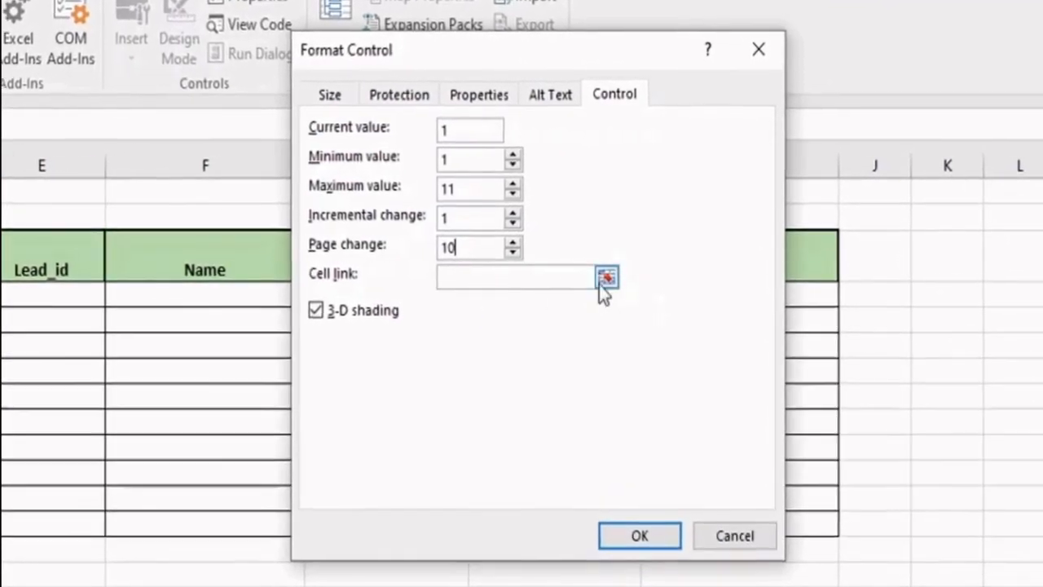
Step: Link the scroll bar to cell $L$3 on Sheet6 and apply the control settings
click(604, 280)
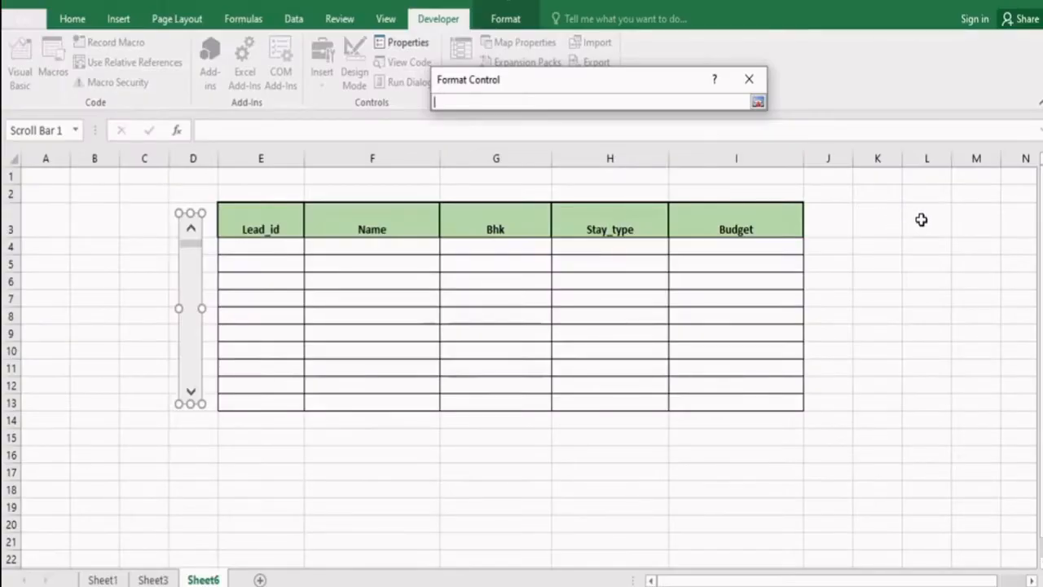
click(921, 219)
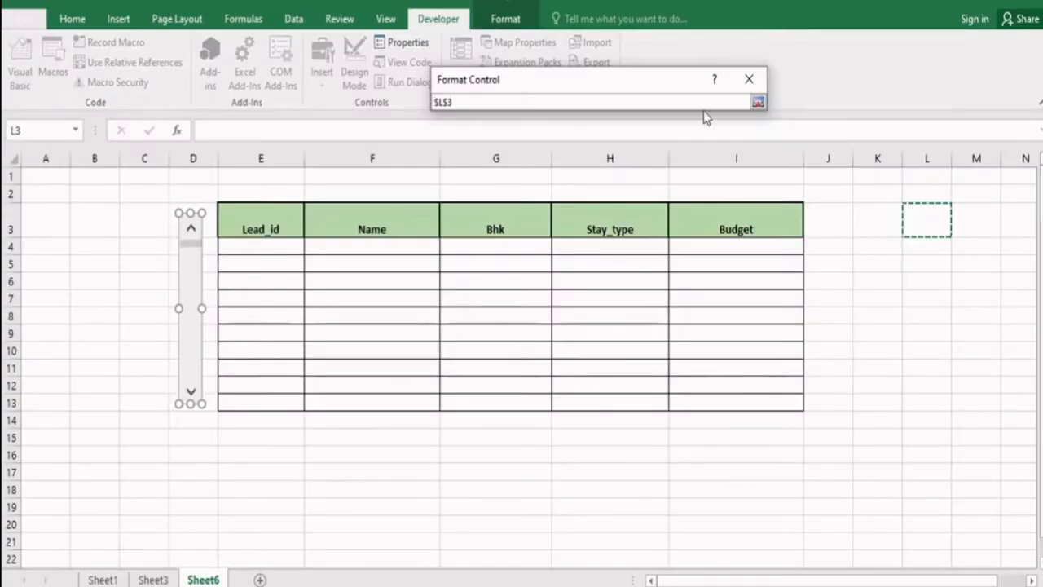
click(758, 102)
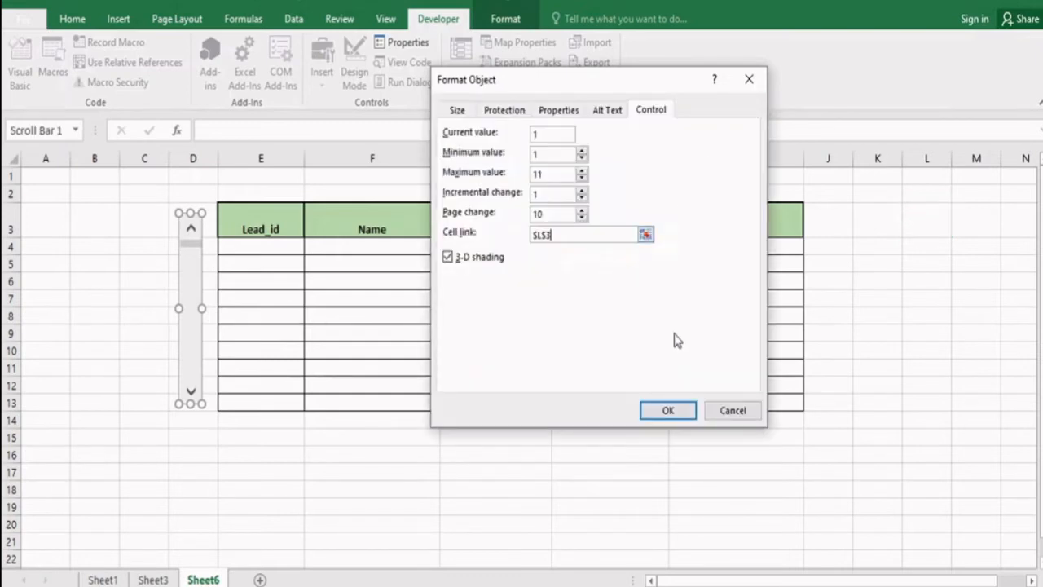
click(667, 409)
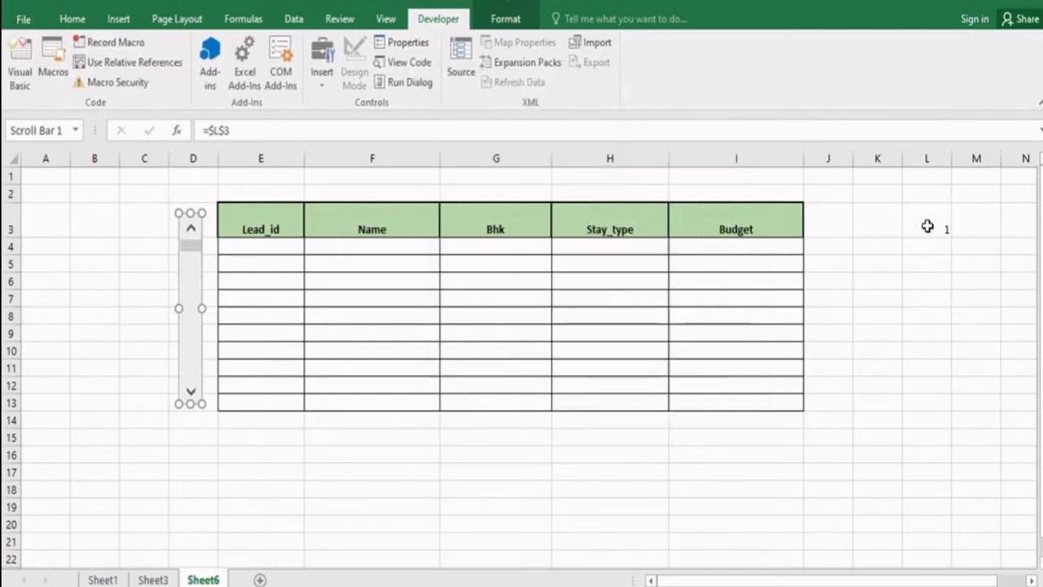
Step: Test the scroll bar by stepping it down to its maximum while watching the linked cell L3
click(927, 220)
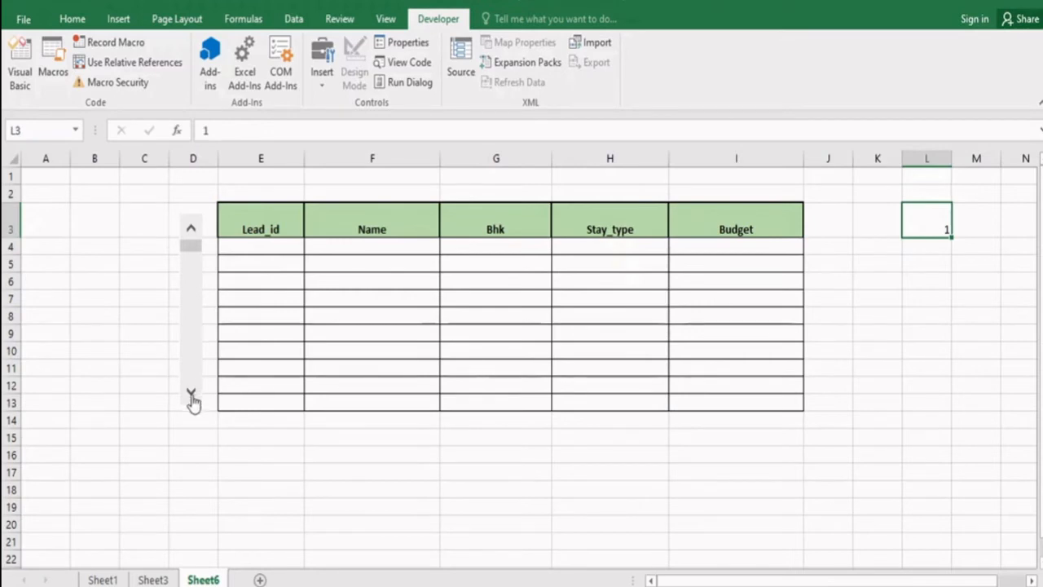
click(191, 396)
click(191, 396)
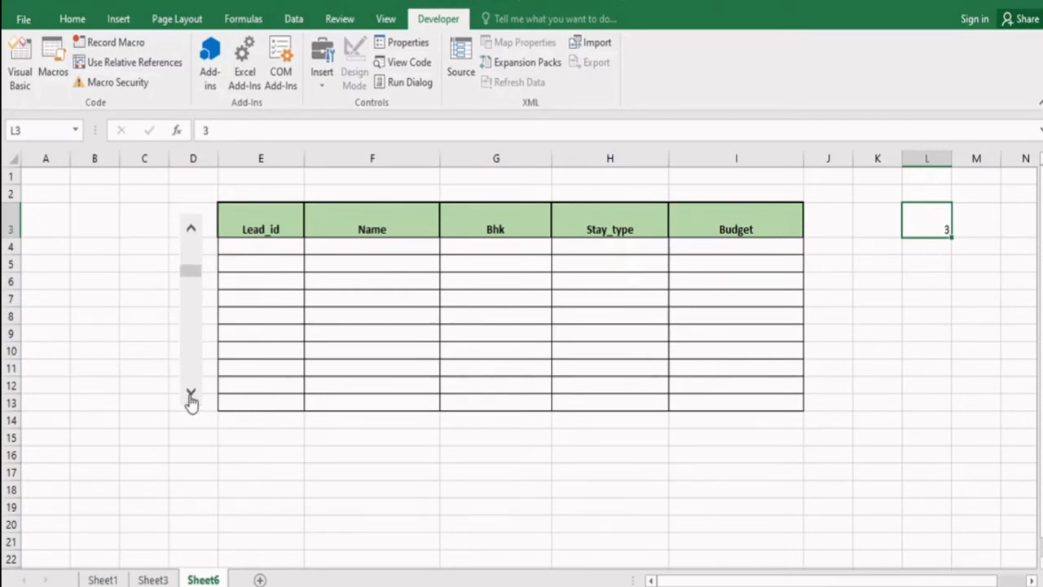
click(191, 396)
click(191, 396)
click(191, 396)
click(191, 396)
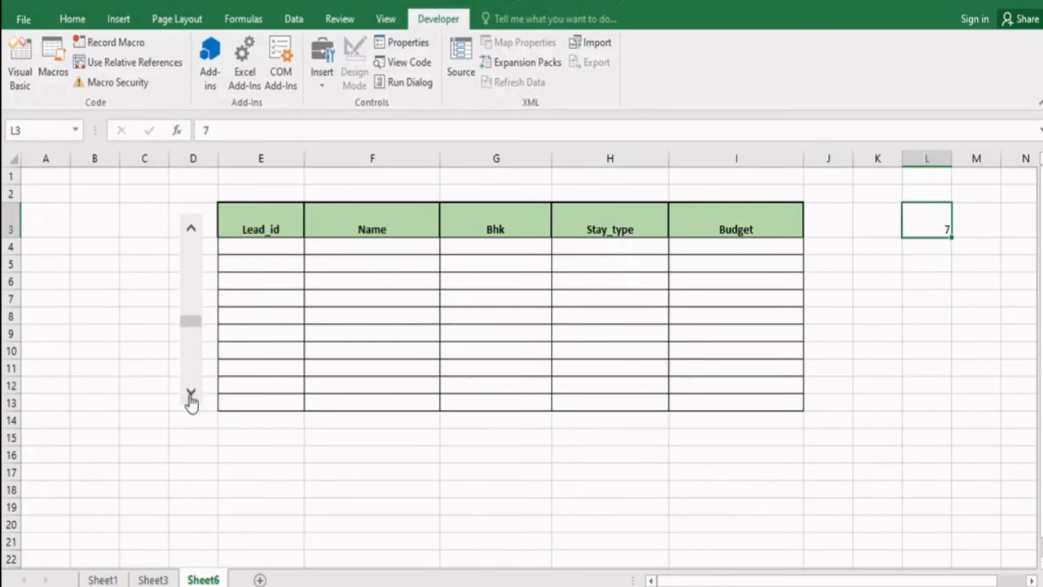
click(190, 396)
click(191, 396)
click(191, 396)
click(190, 396)
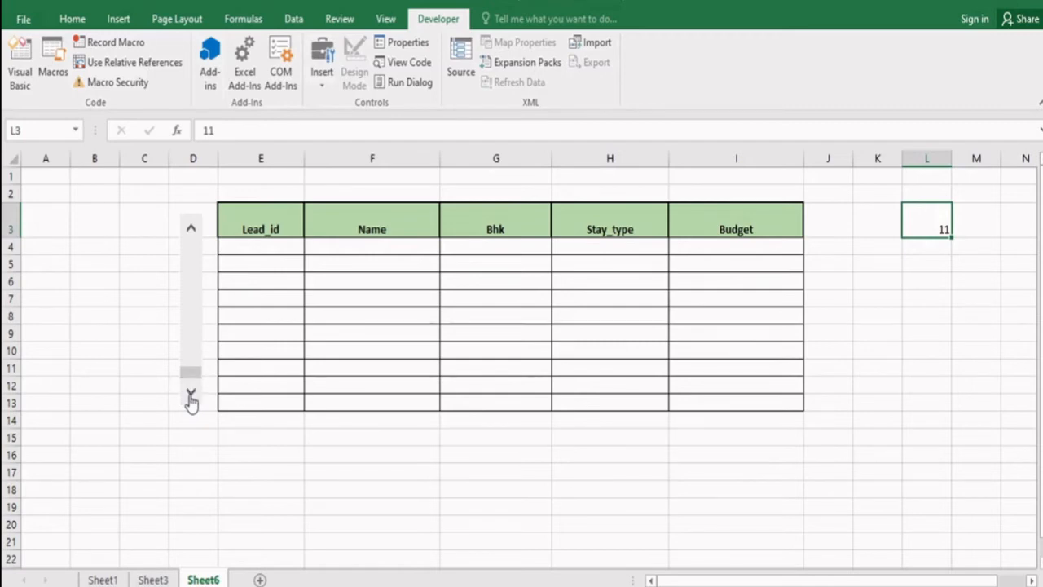
click(190, 396)
click(191, 396)
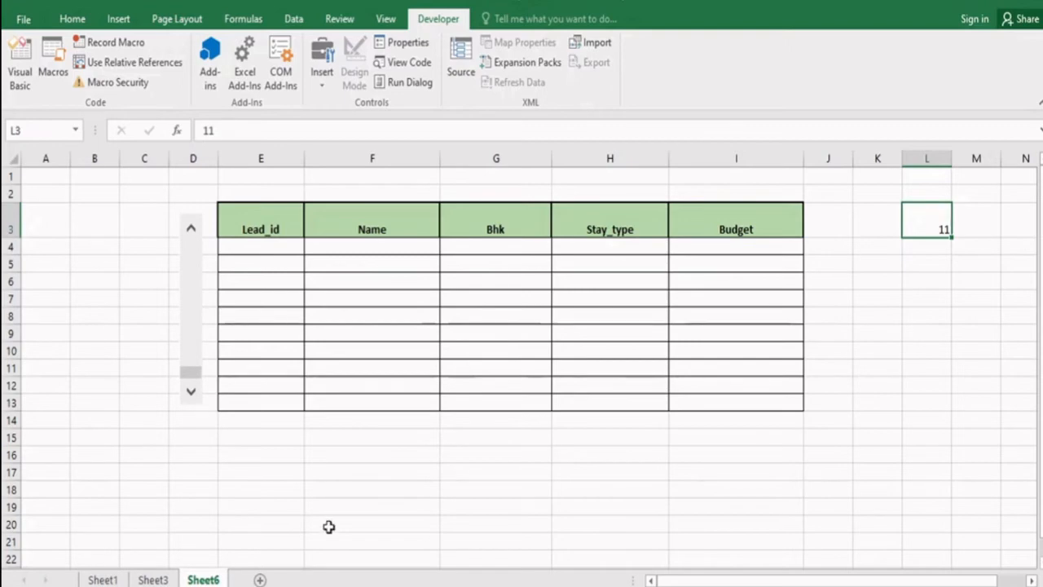
Step: Change the scroll bar's cell link to Sheet1!$J$3 and apply the setting
click(102, 580)
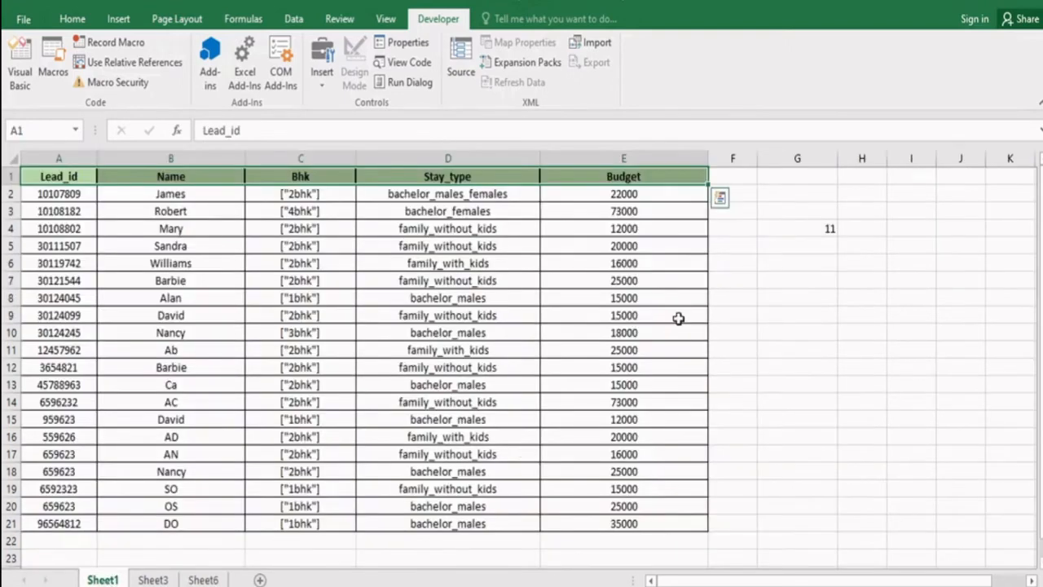
click(202, 580)
right_click(193, 325)
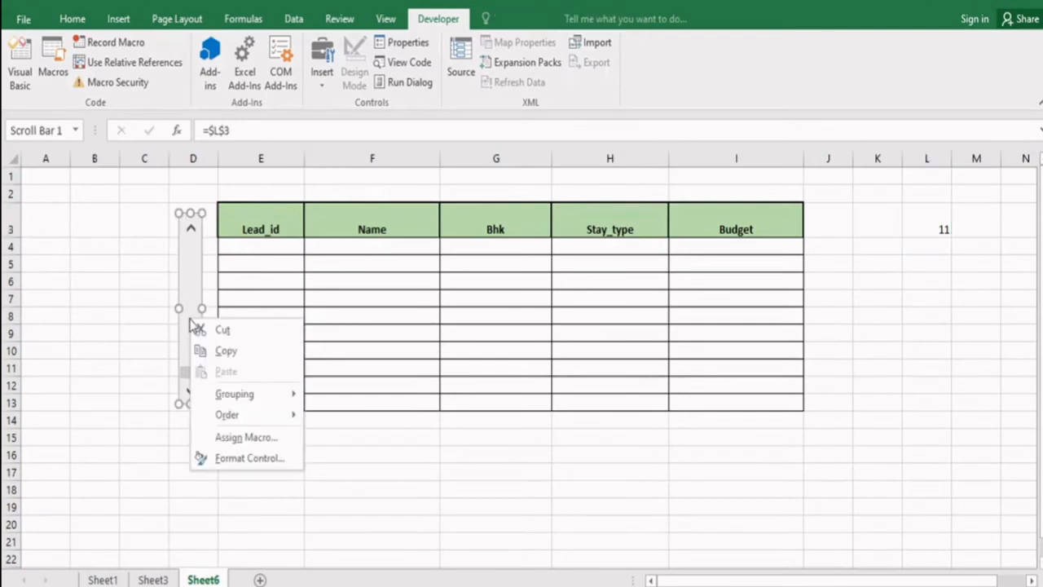
click(240, 459)
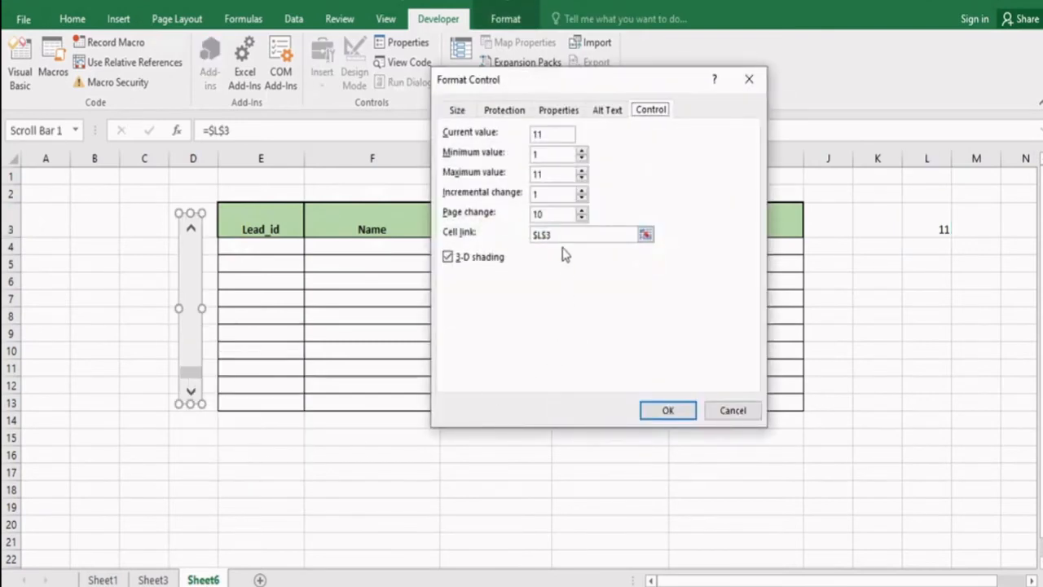
click(572, 237)
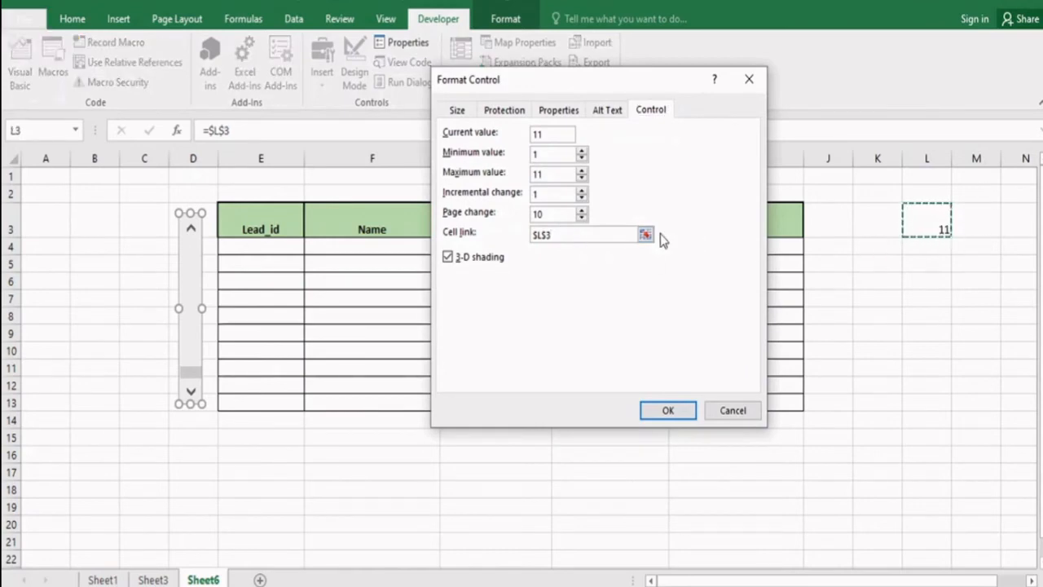
key(BackSpace)
key(BackSpace)
key(BackSpace)
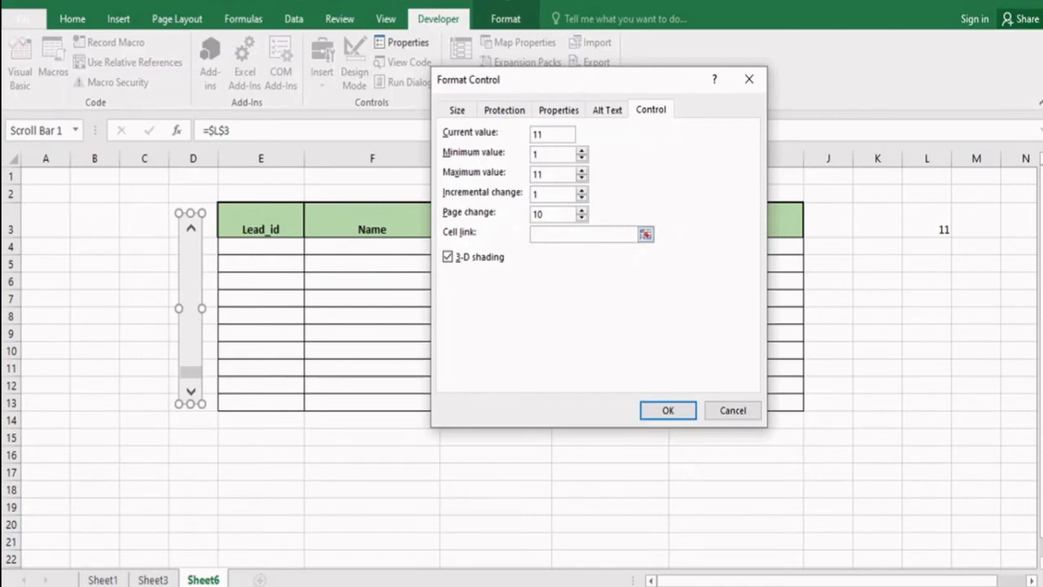
click(103, 580)
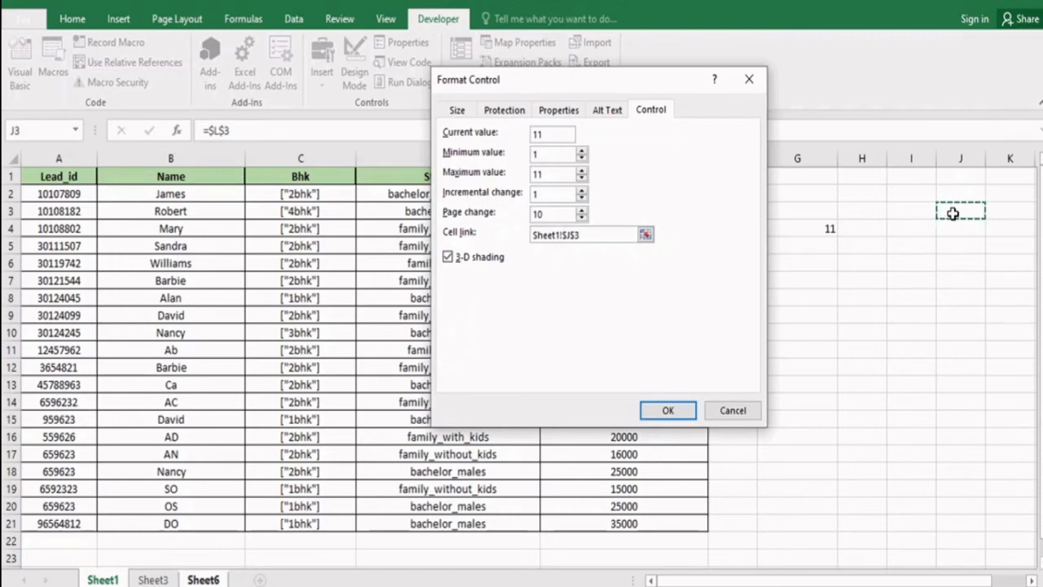
click(677, 412)
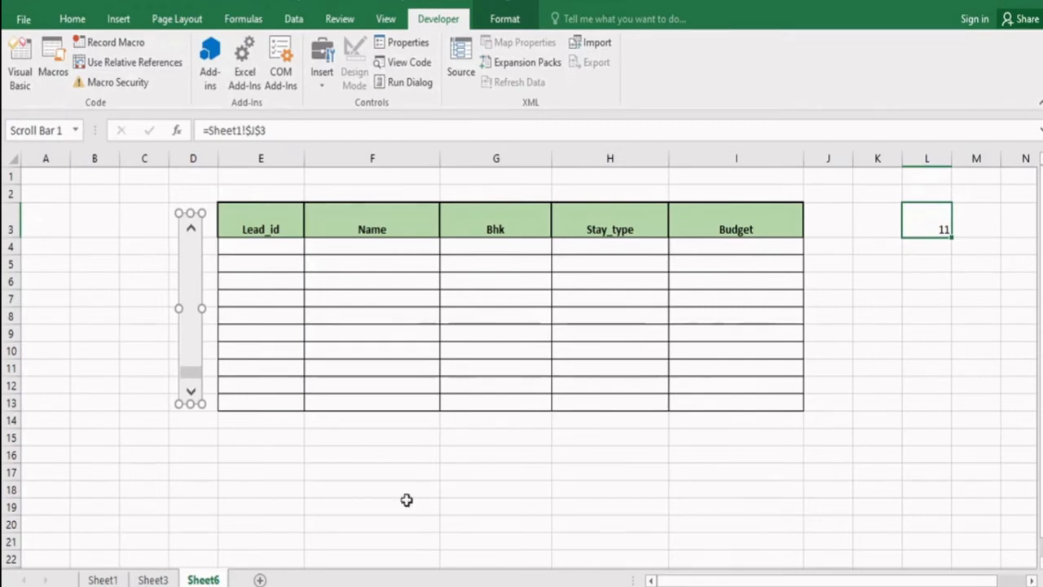
click(455, 505)
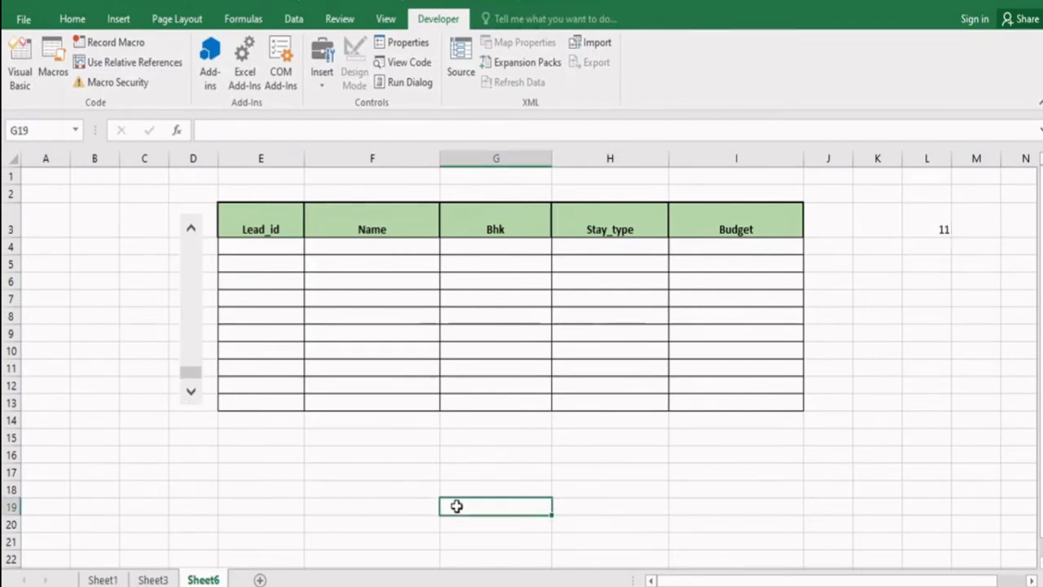
Step: Clear L3 on Sheet6 and test the scroll bar's new link by stepping it up four increments and checking J3 on Sheet1
click(934, 222)
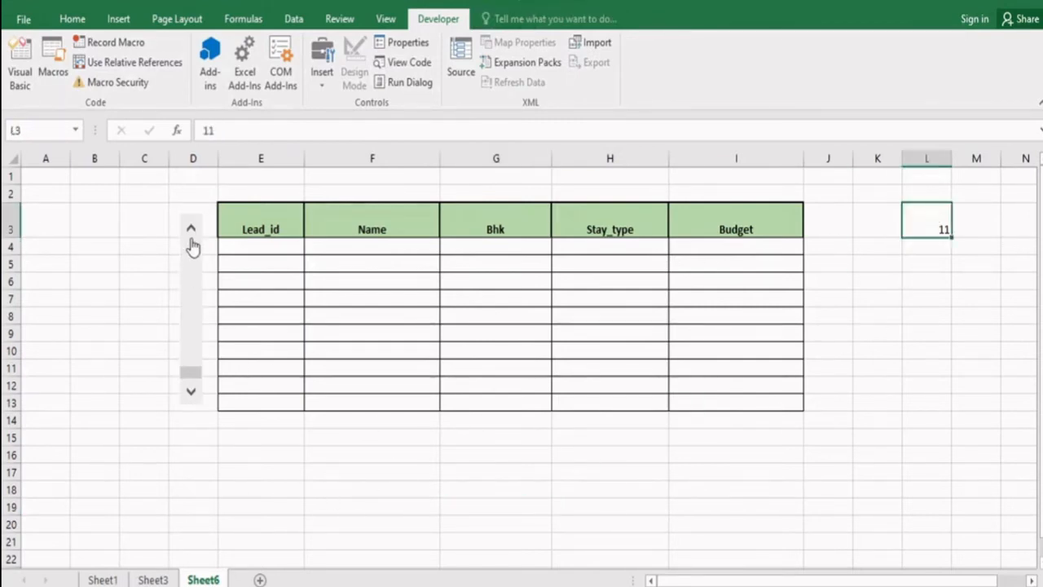
click(191, 228)
click(191, 228)
click(191, 228)
click(192, 229)
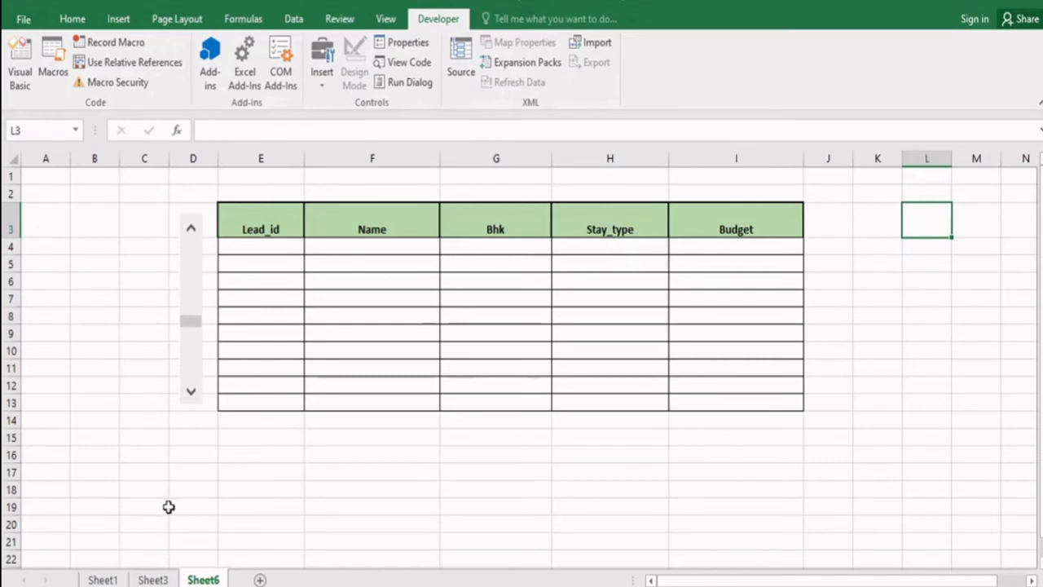
click(103, 580)
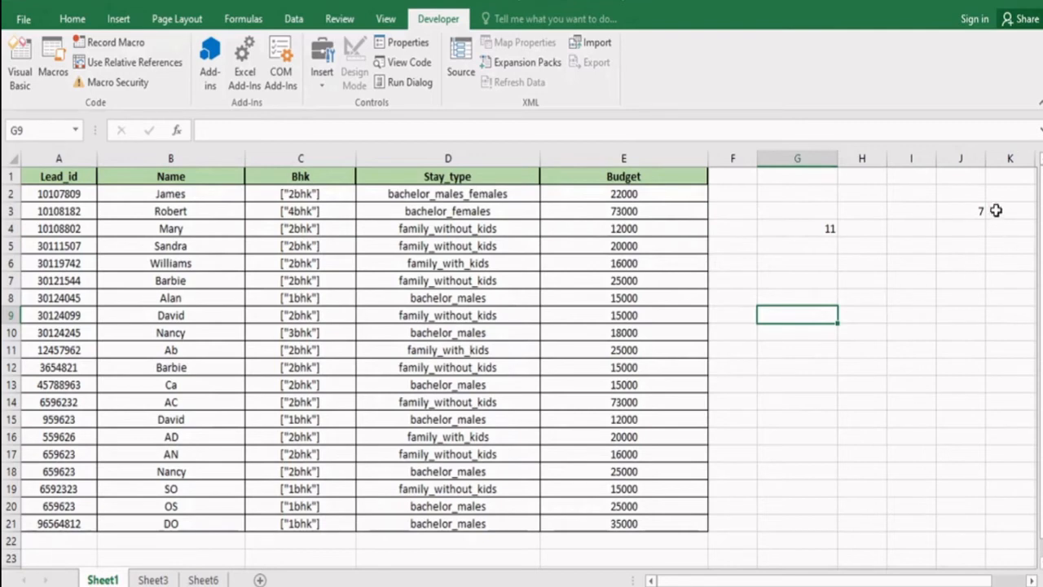
click(966, 208)
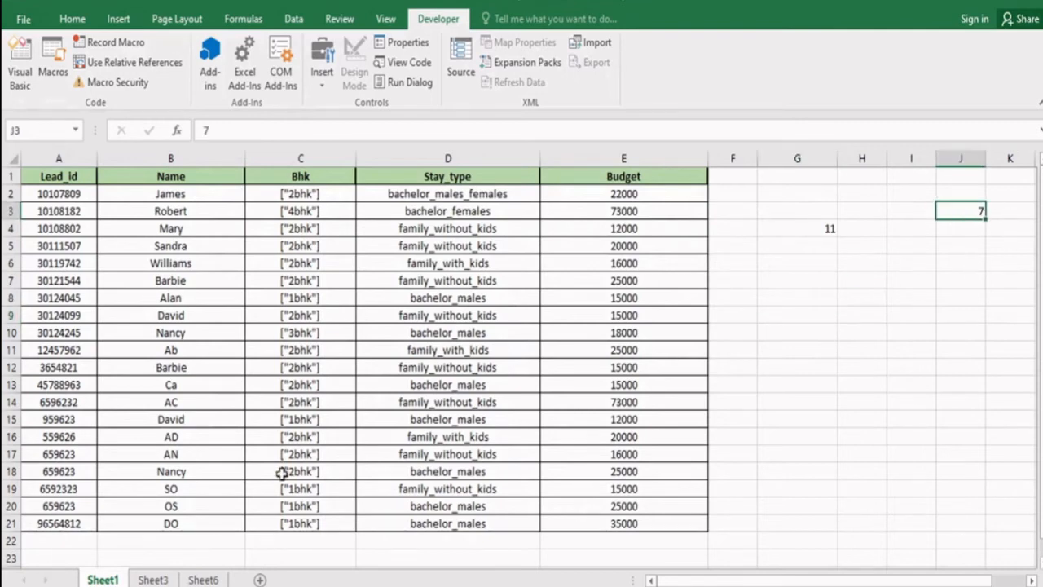
Step: Step the scroll bar on Sheet6 down to its maximum and check the linked cell J3 on Sheet1
click(203, 579)
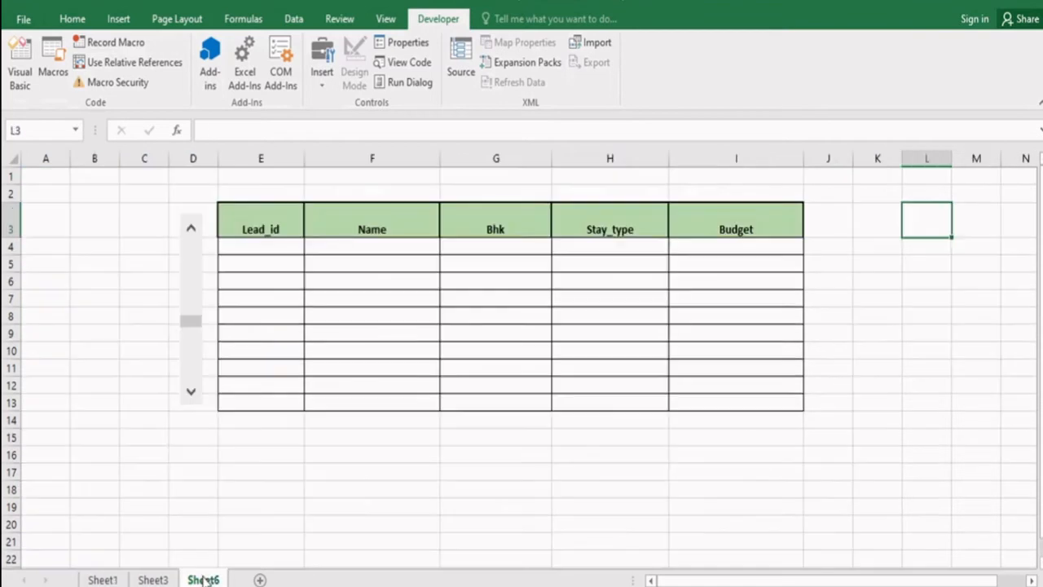
click(191, 398)
click(191, 398)
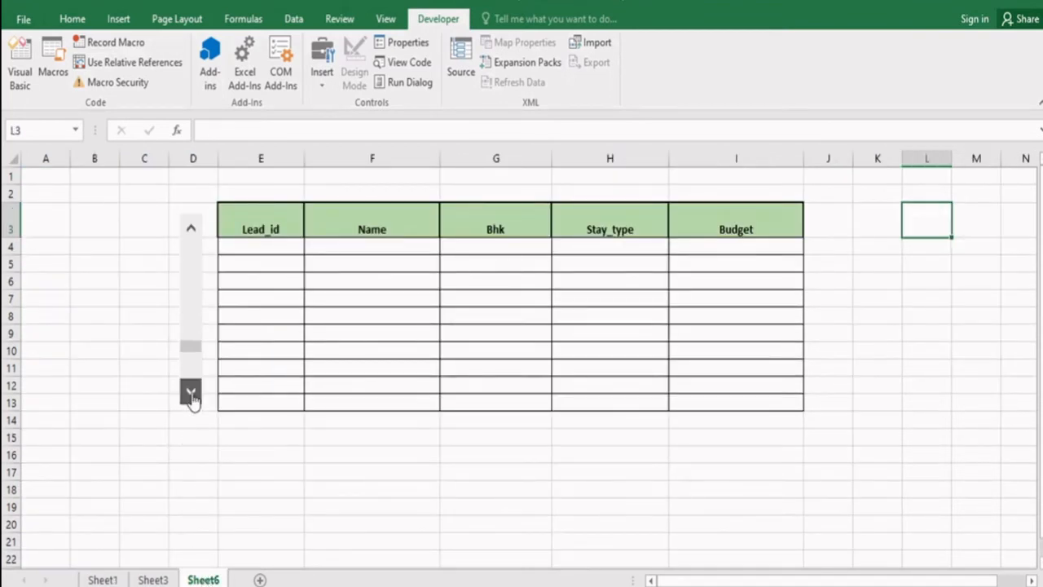
click(191, 398)
click(192, 398)
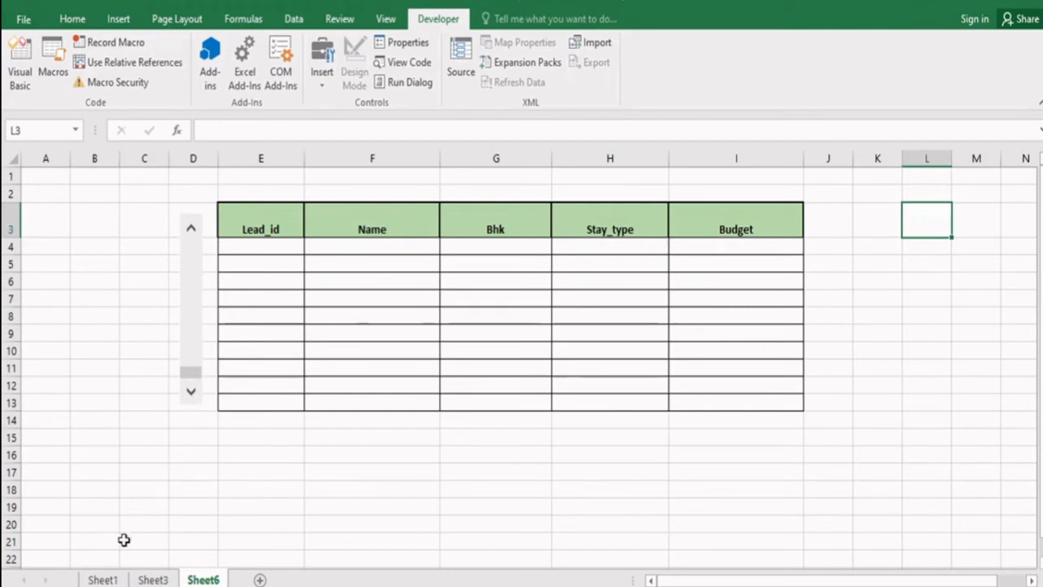
click(102, 579)
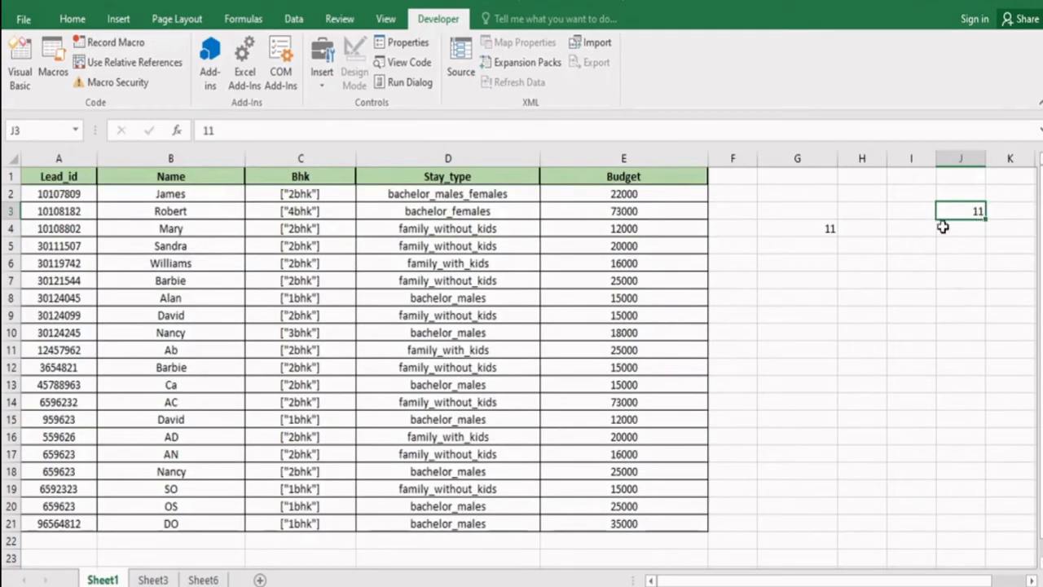
Step: Step the scroll bar on Sheet6 up seven increments and recheck the linked cell J3 on Sheet1
click(218, 575)
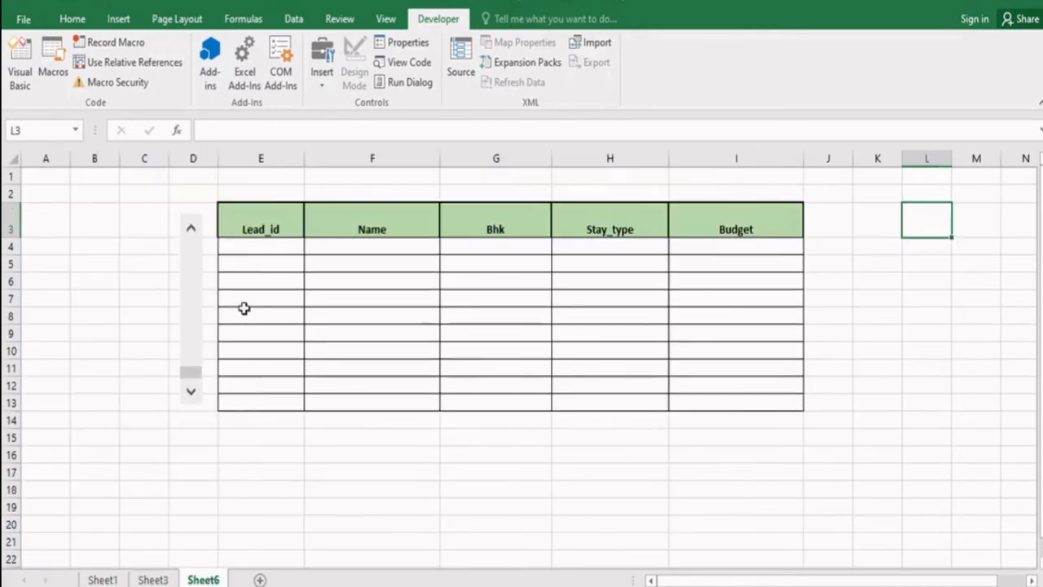
click(192, 235)
click(192, 235)
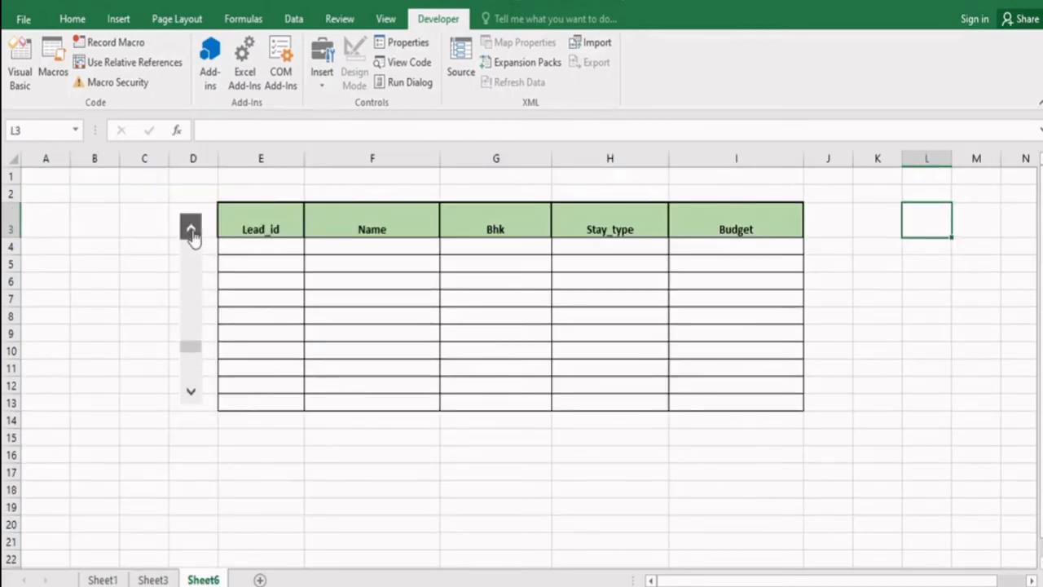
click(193, 235)
click(193, 235)
click(192, 235)
click(192, 236)
click(192, 236)
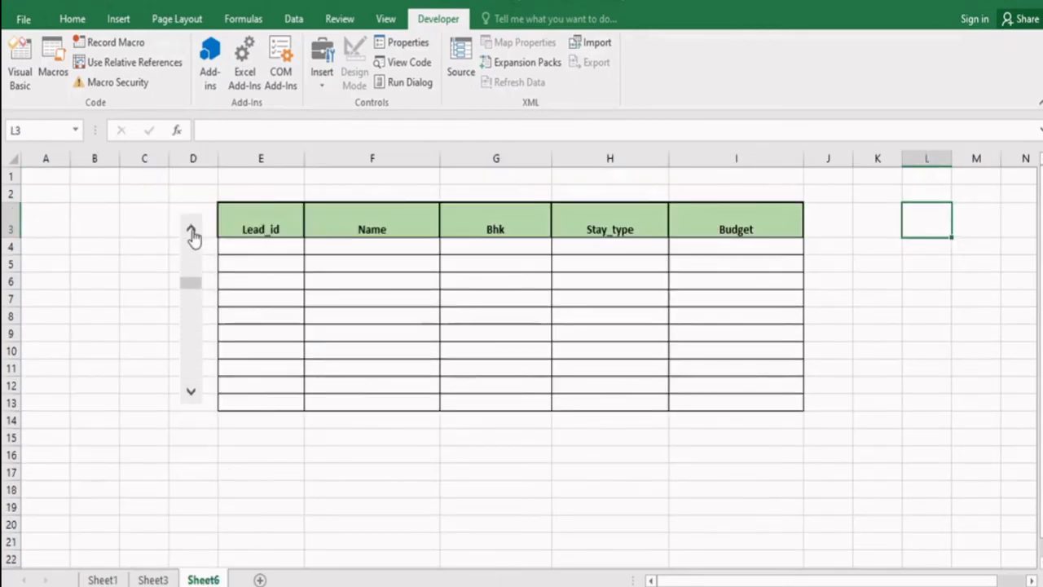
click(104, 580)
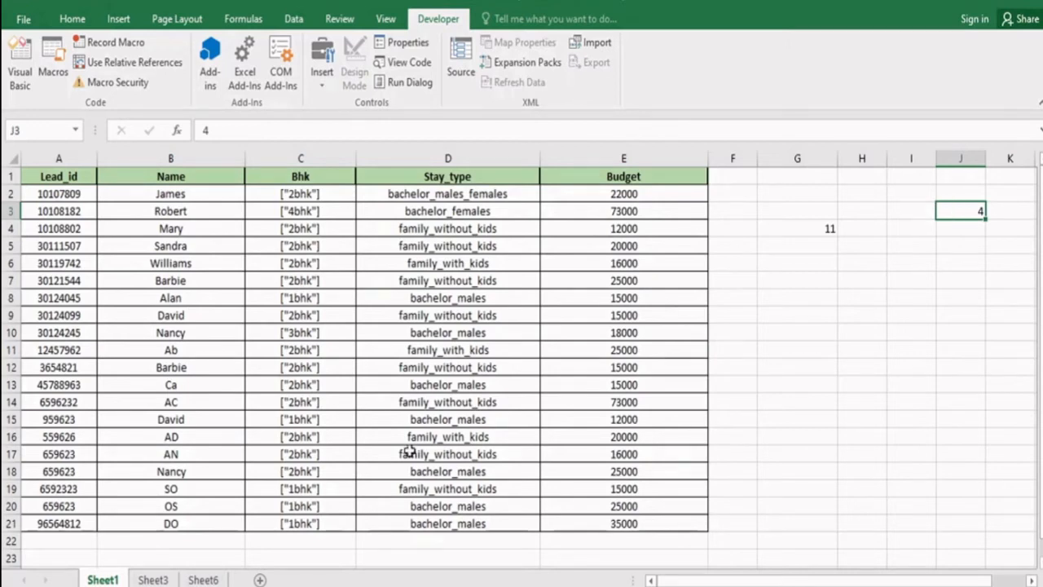
Step: Enter the formula =OFFSET(Sheet1!A1,Sheet1!$J$3,0) in cell E4 of Sheet6, the first cell under Lead_id
click(205, 579)
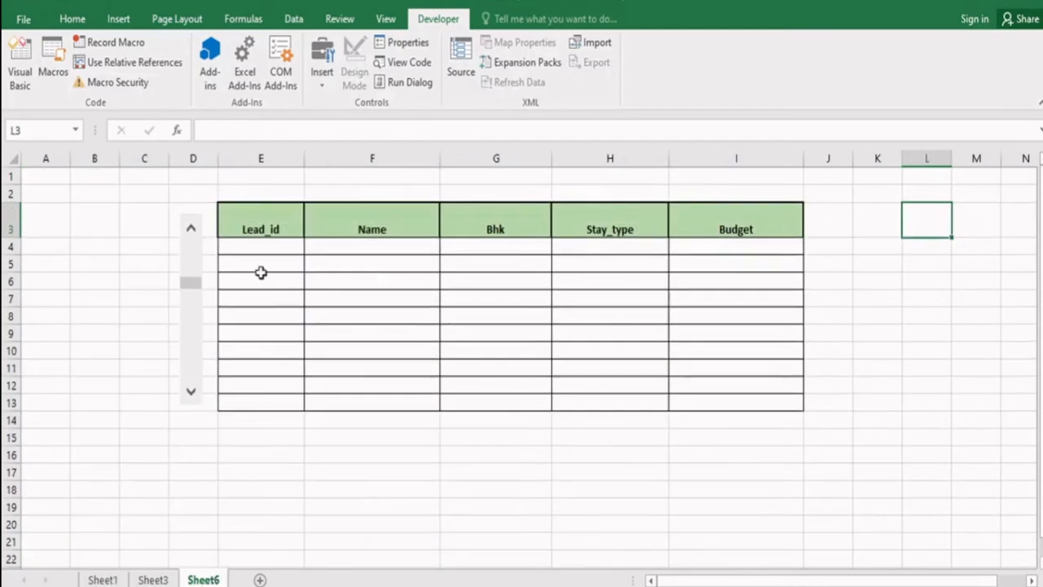
click(261, 247)
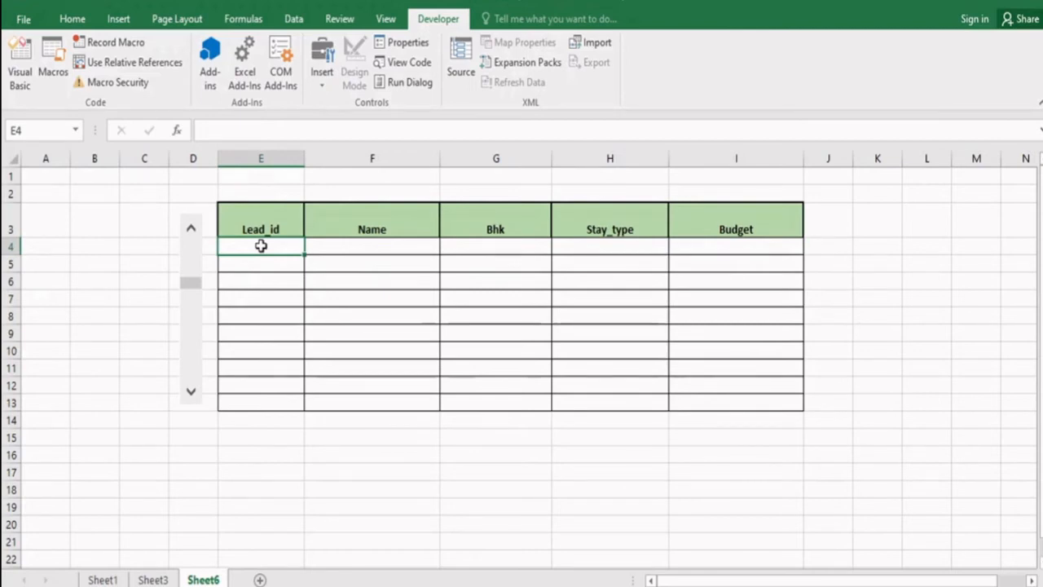
text(=)
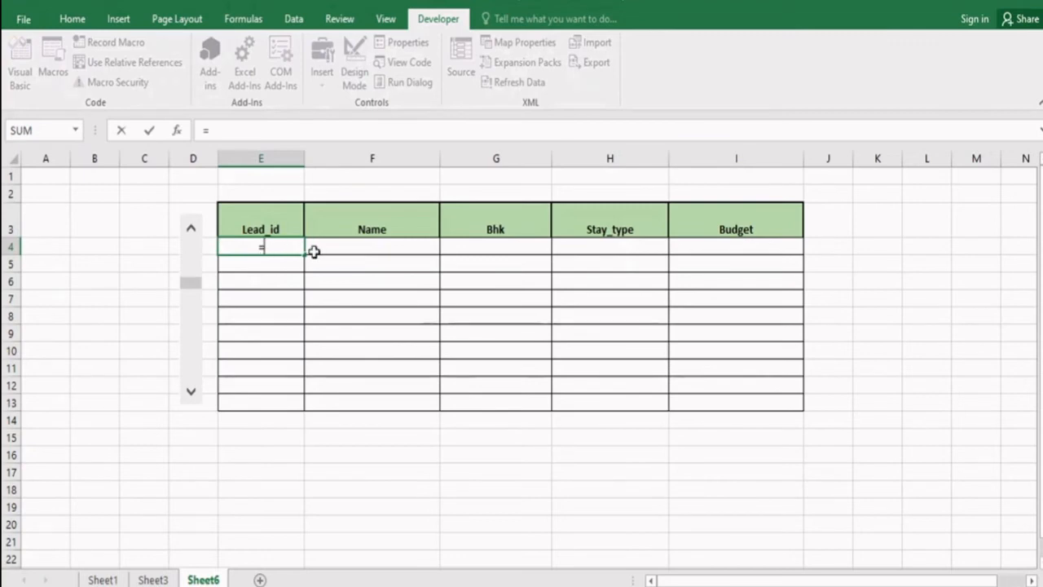
text(offset)
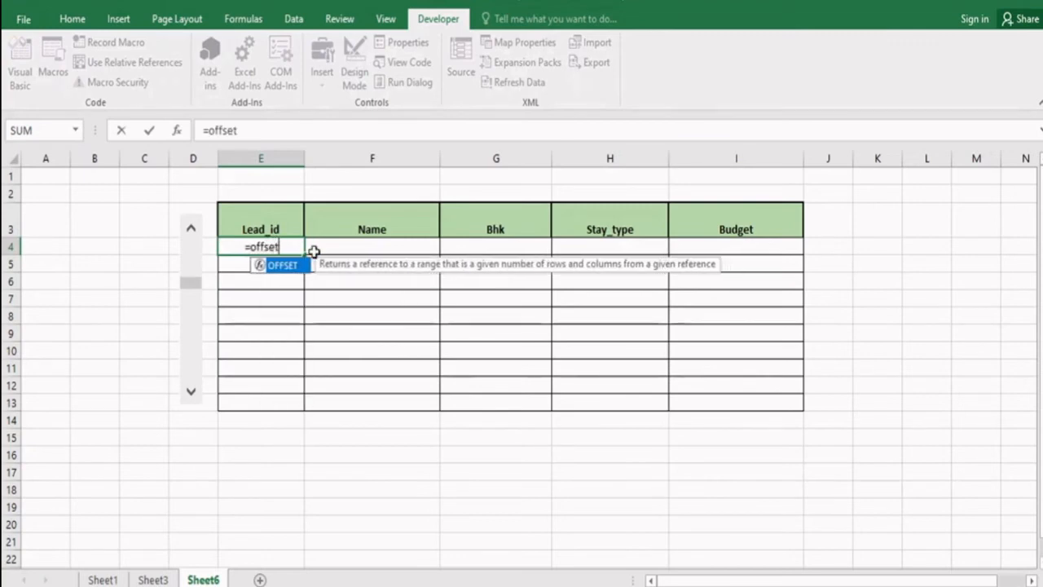
text(()
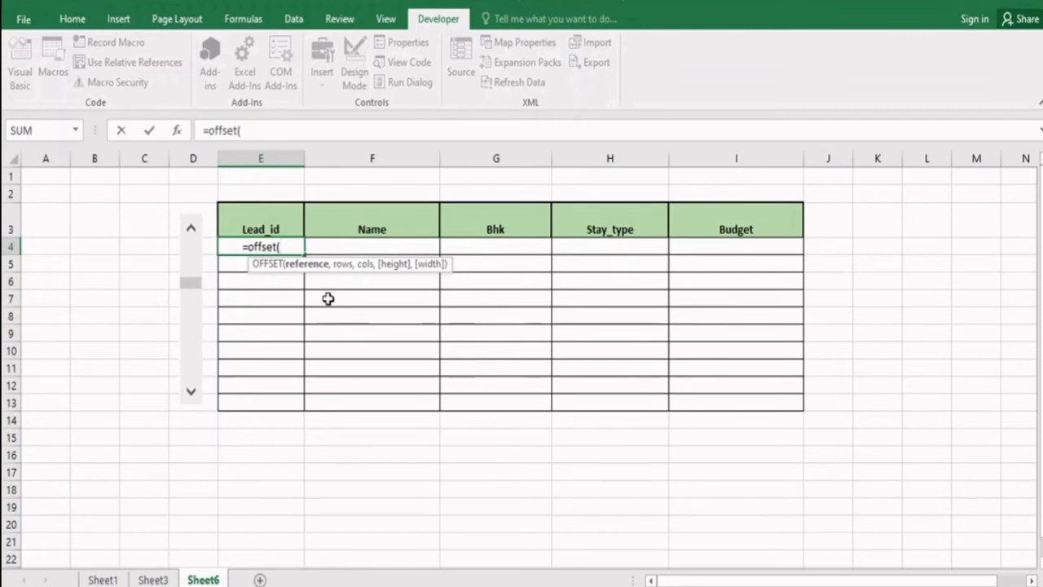
click(103, 579)
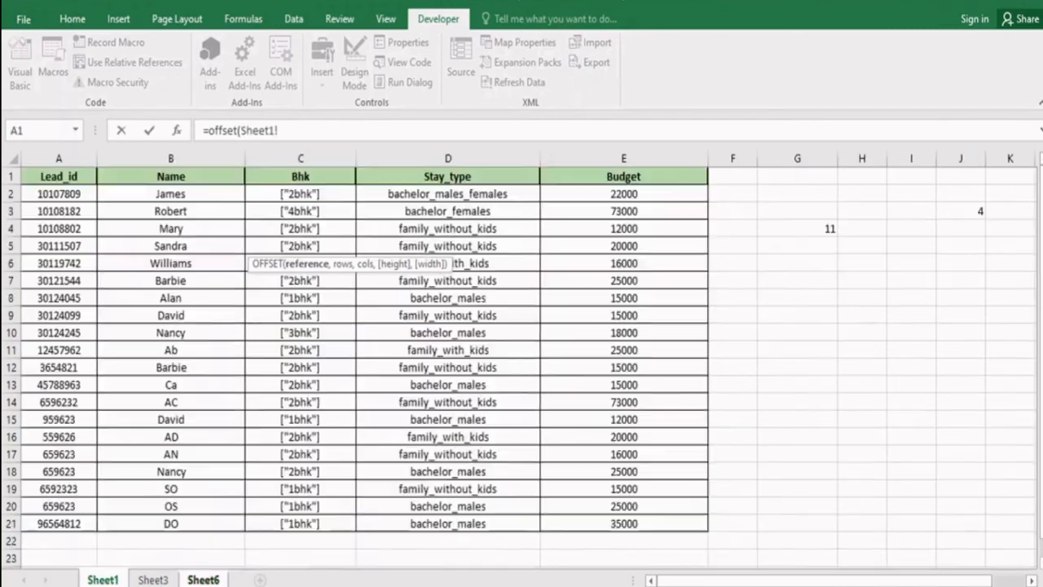
click(38, 175)
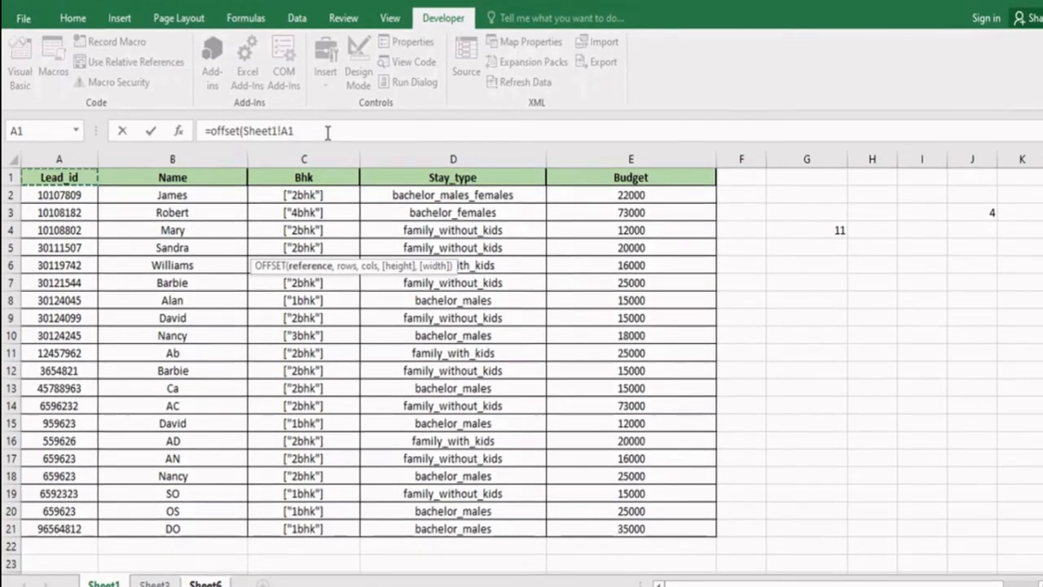
text(,)
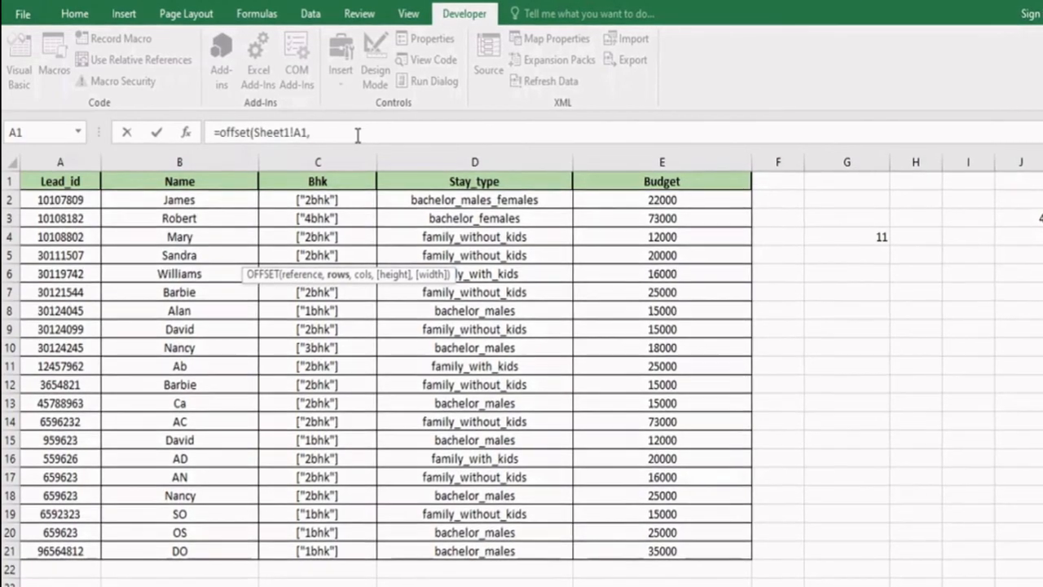
click(1027, 216)
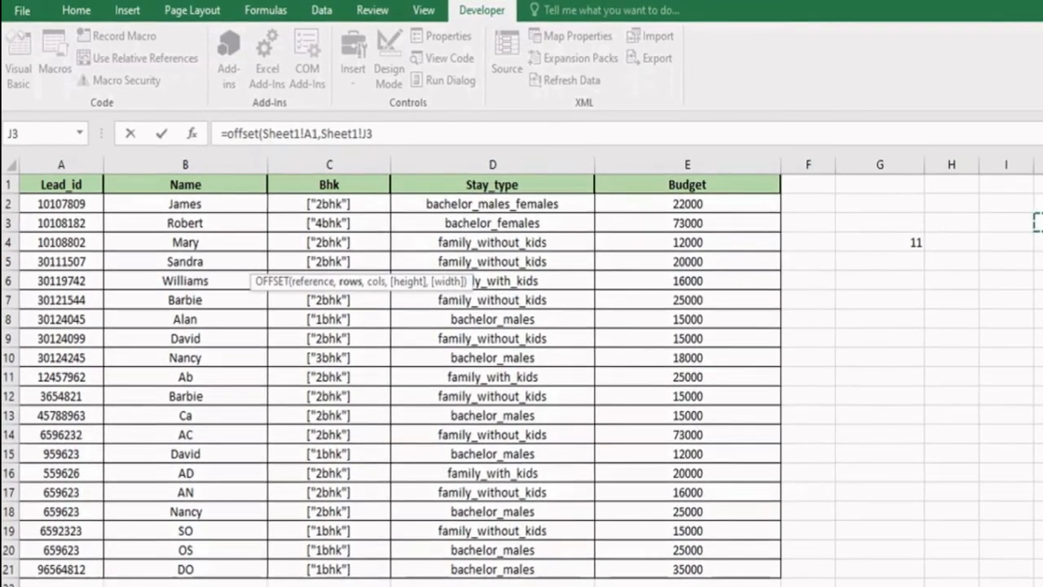
key(F4)
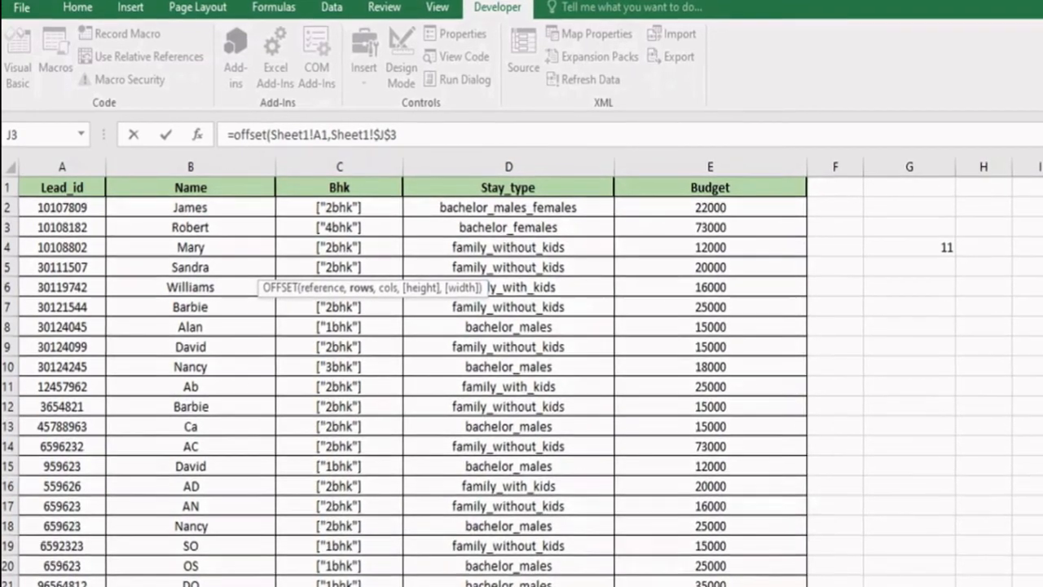
text(,)
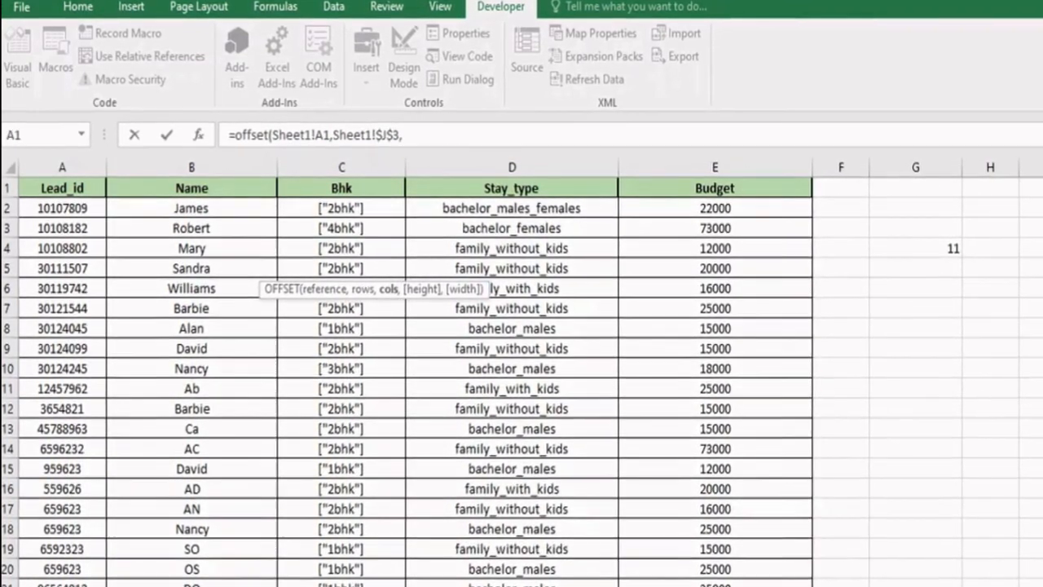
text(0)
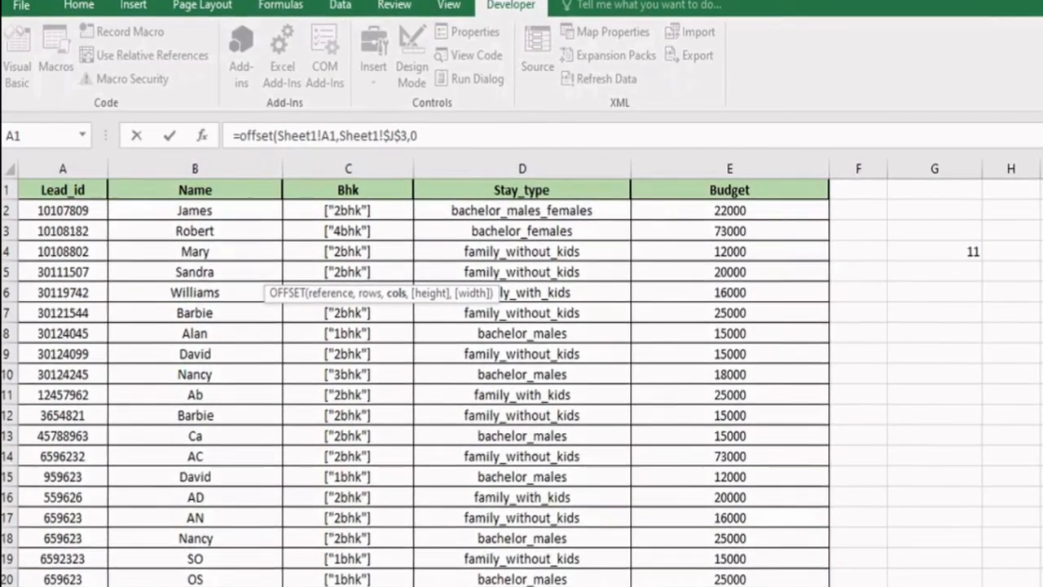
text())
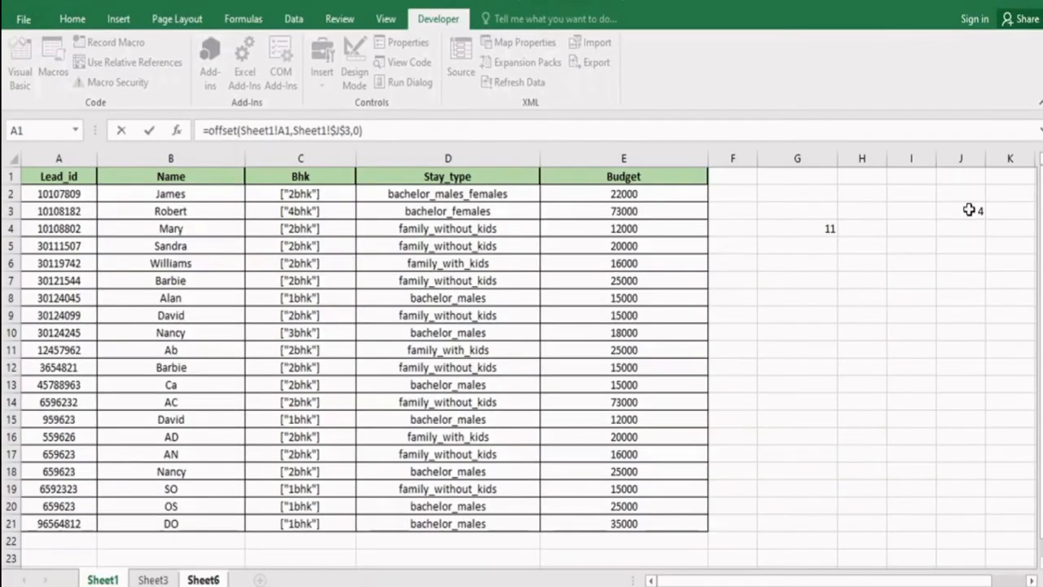
key(Return)
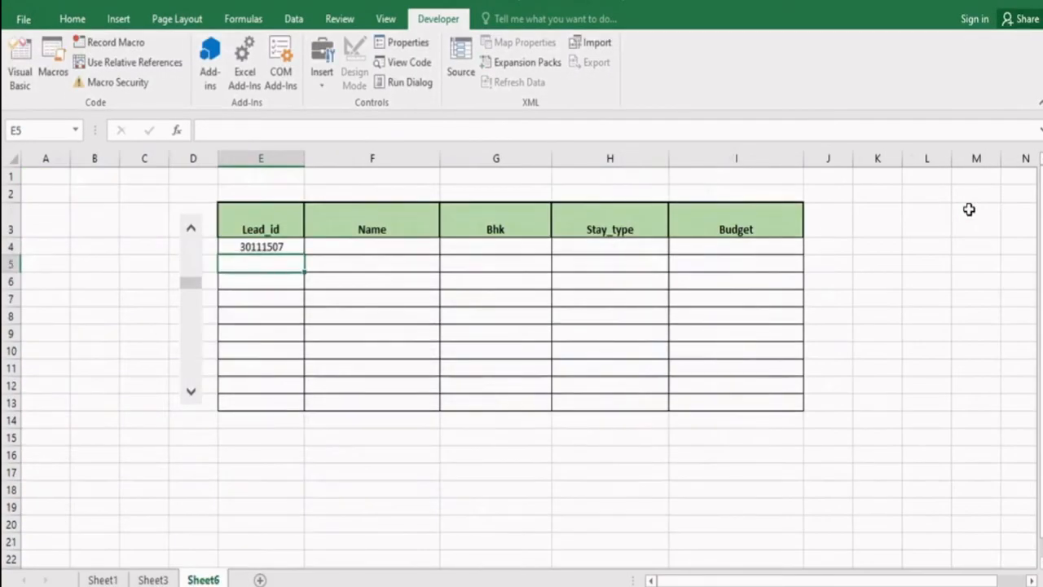
Step: Fill the OFFSET formula from E4 across the first table row through I4
key(Up)
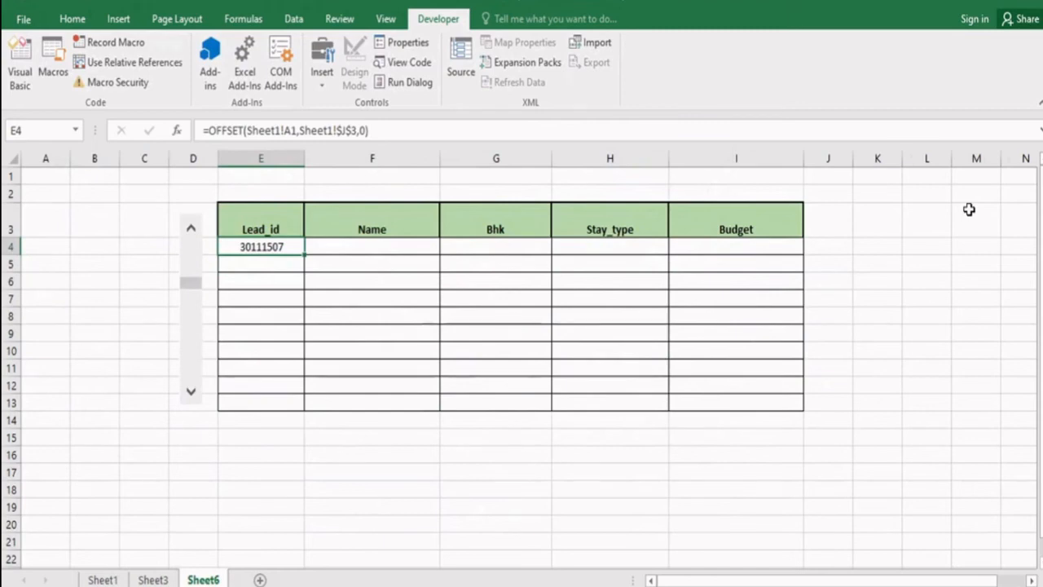
key(shift+Right)
key(shift+Right)
key(shift+Right)
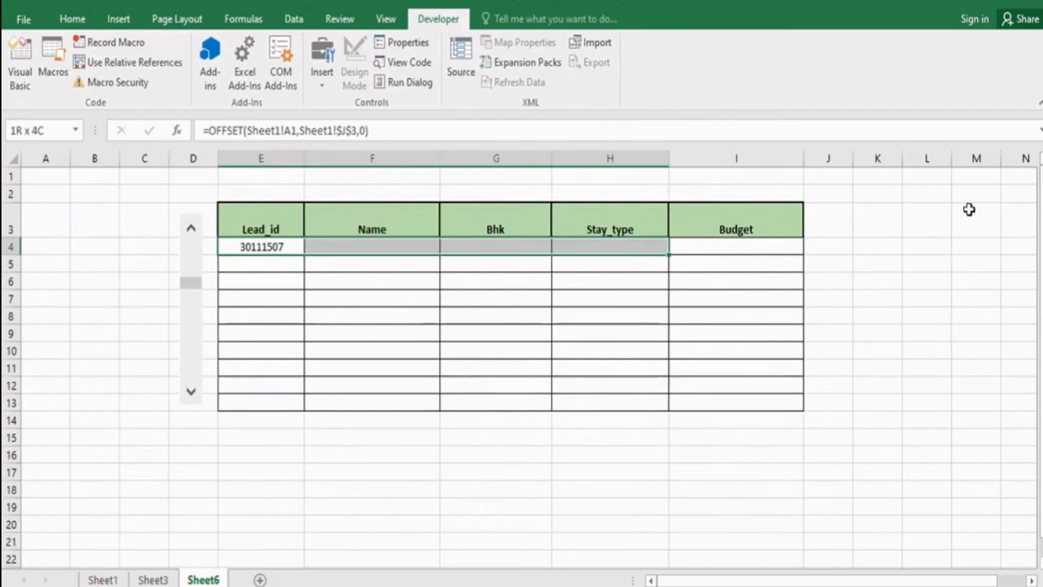
key(shift+Right)
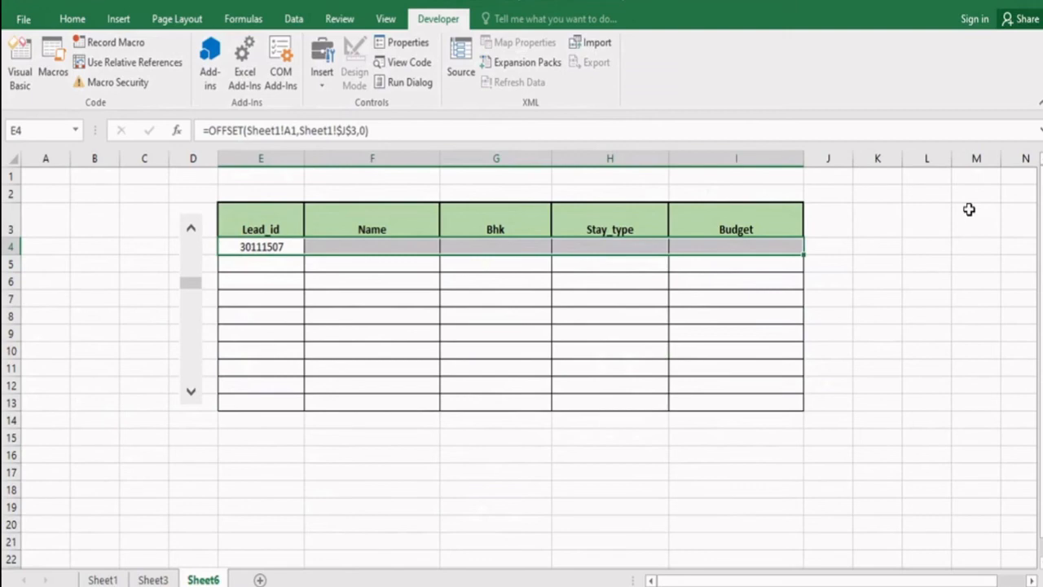
key(ctrl+r)
Step: Fill the first row's formulas down through row 13 to complete the ten-row range E4:I13
key(shift+Down)
key(shift+Down)
key(shift+Down)
key(shift+Down)
key(shift+Down)
key(shift+Down)
key(shift+Down)
key(shift+Down)
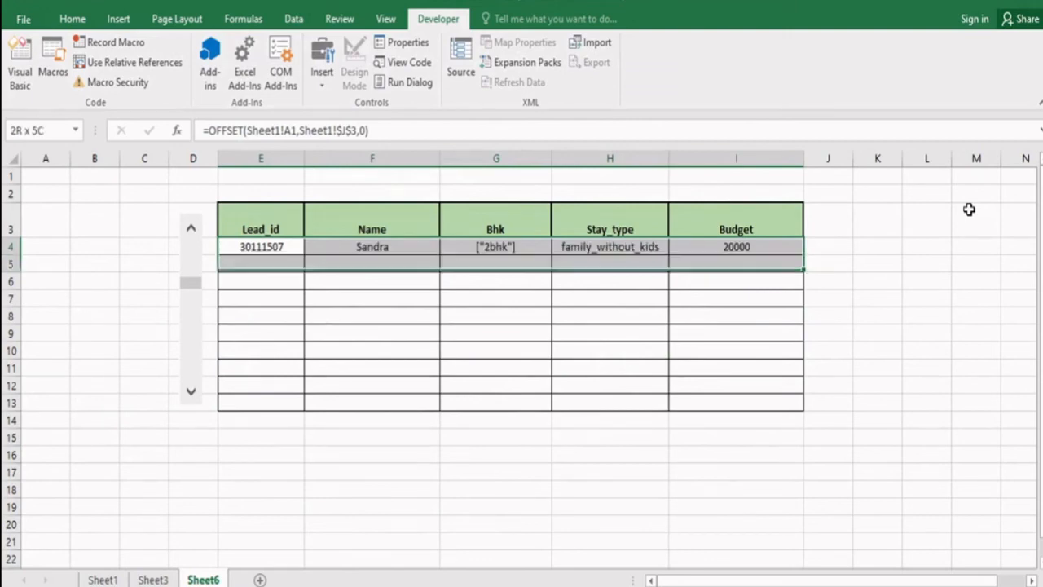
key(shift+Down)
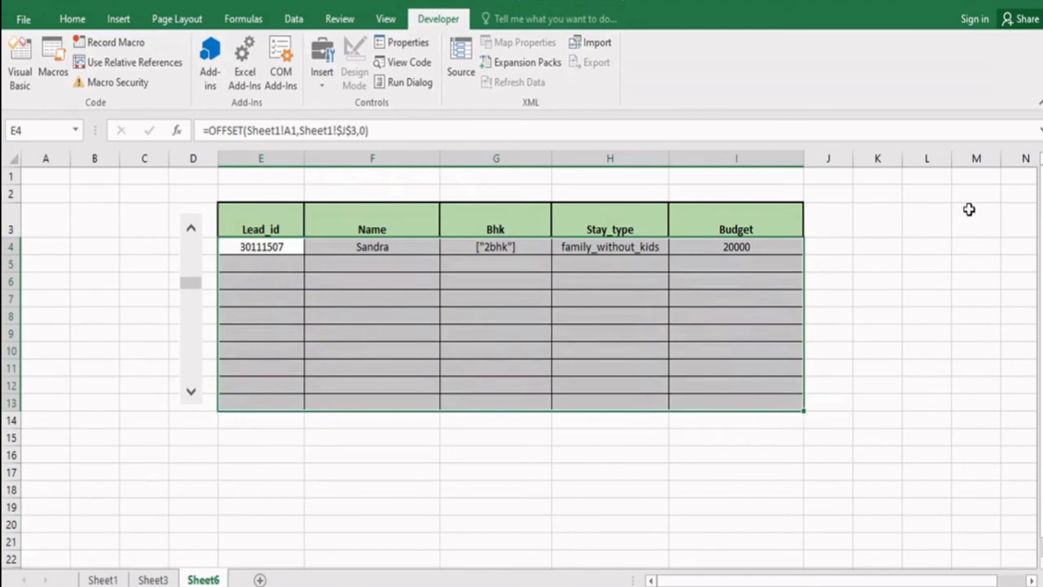
key(ctrl+d)
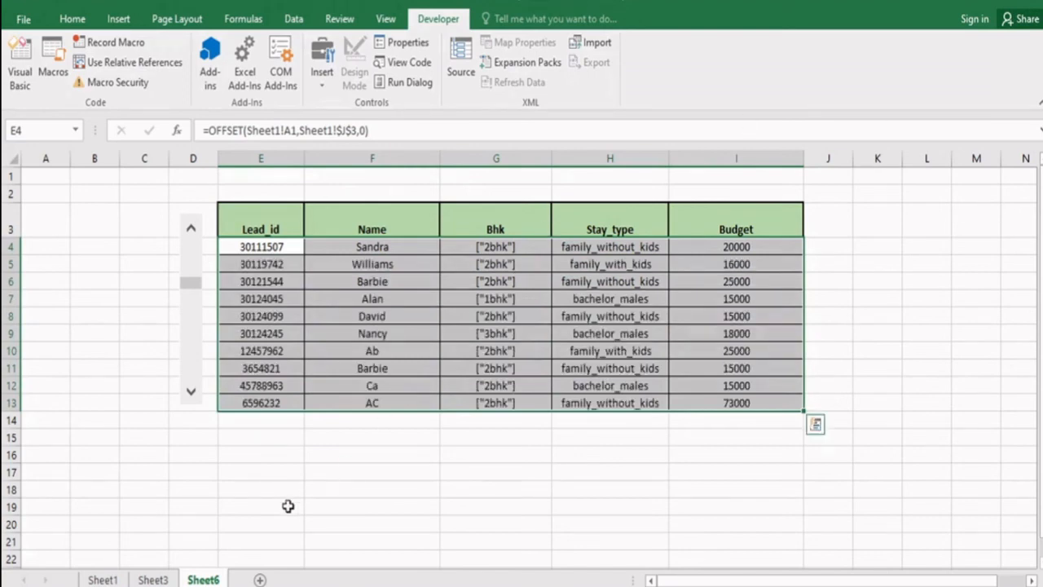
Step: Test the filled table by stepping the scroll bar down to its maximum
click(285, 505)
click(190, 393)
click(191, 397)
click(190, 397)
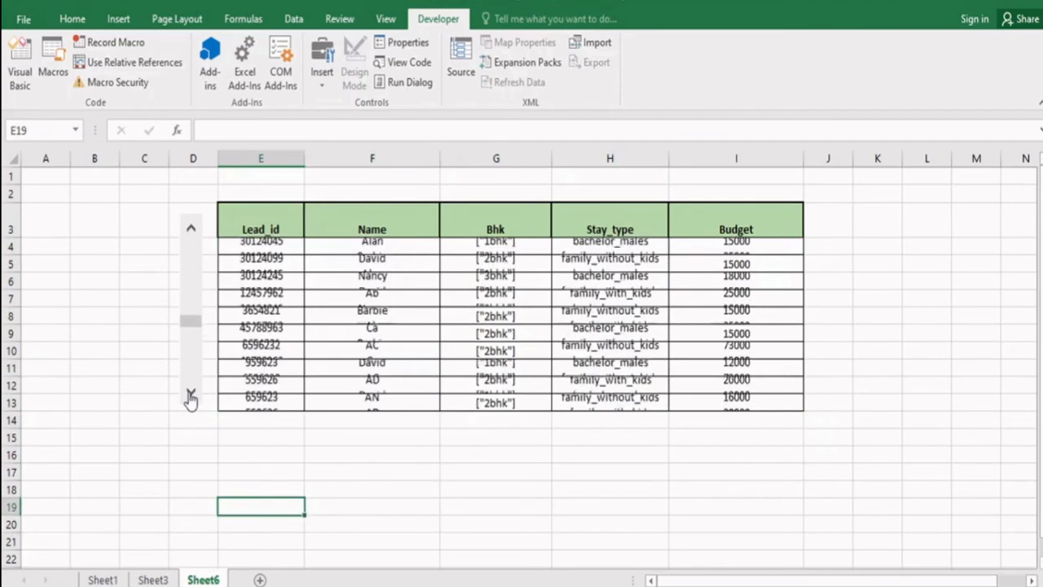
click(191, 397)
click(191, 397)
click(191, 397)
click(191, 396)
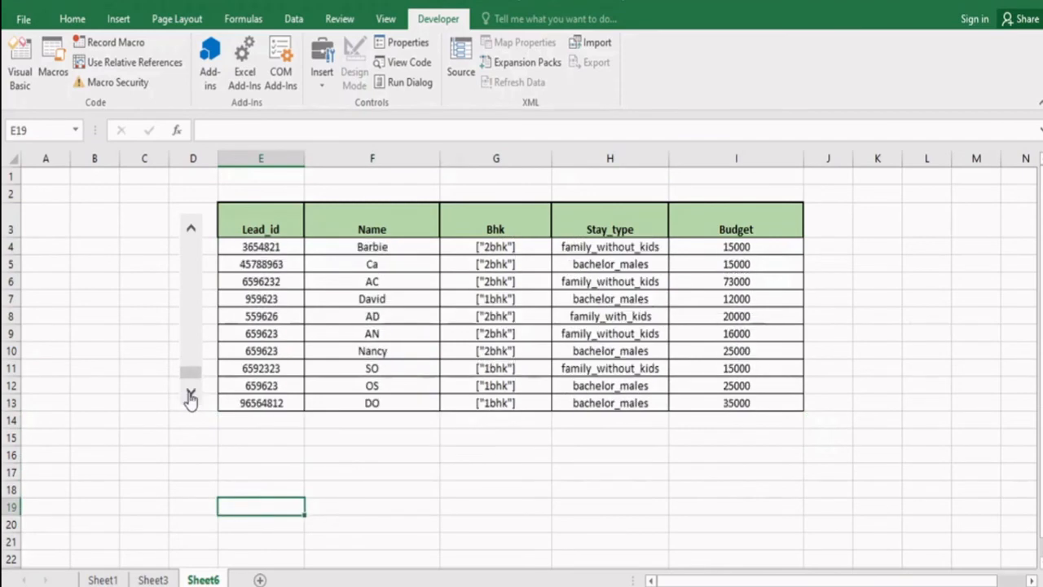
Step: Step the scroll bar back up to its minimum to test scrolling the table to the first leads
click(191, 231)
click(191, 230)
click(191, 232)
click(191, 232)
click(191, 232)
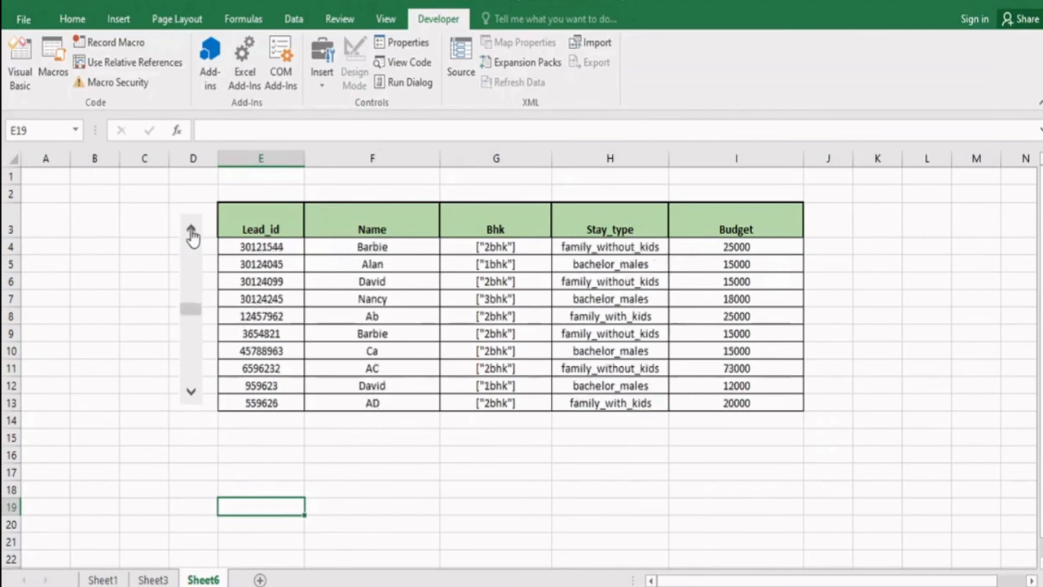
click(191, 233)
click(191, 232)
click(191, 232)
click(191, 232)
click(191, 232)
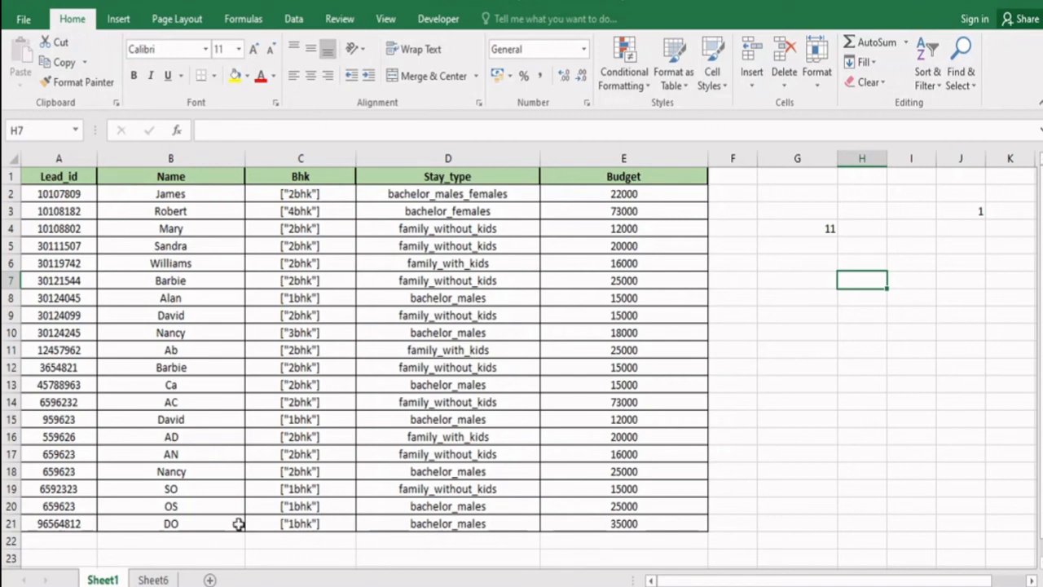
click(154, 579)
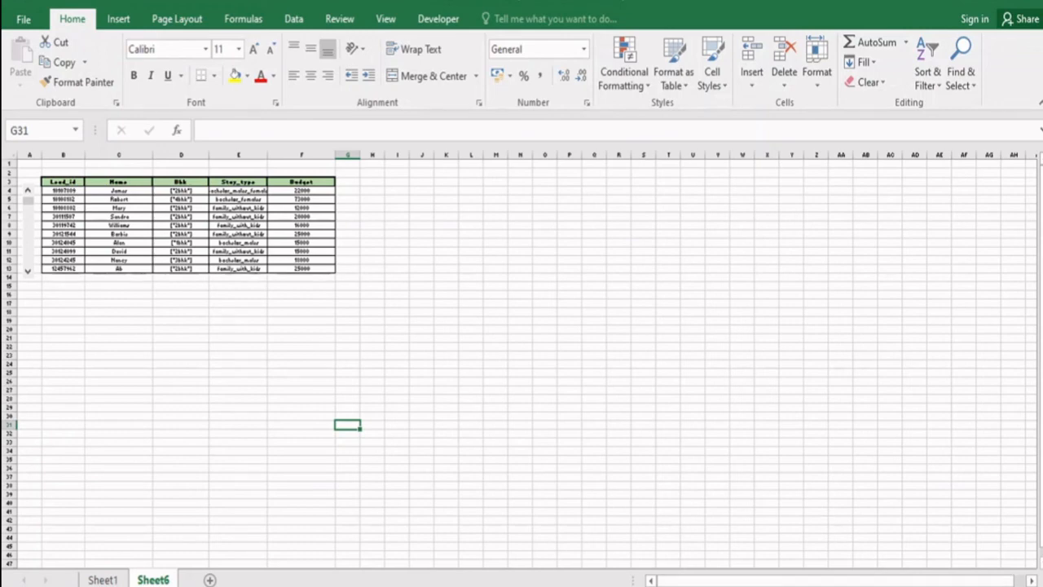
scroll(521, 358, up, 3)
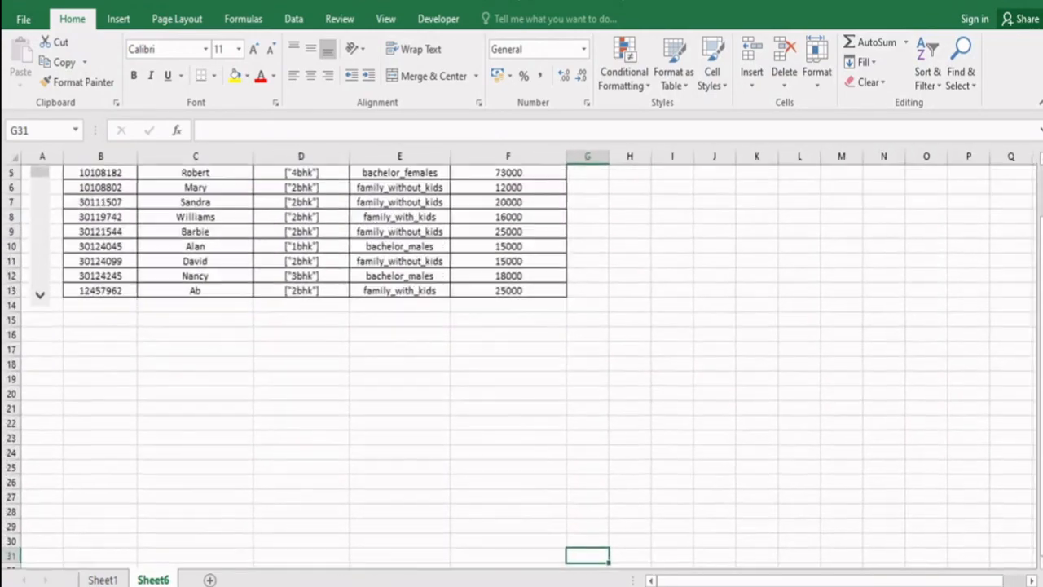
scroll(521, 359, down, 1)
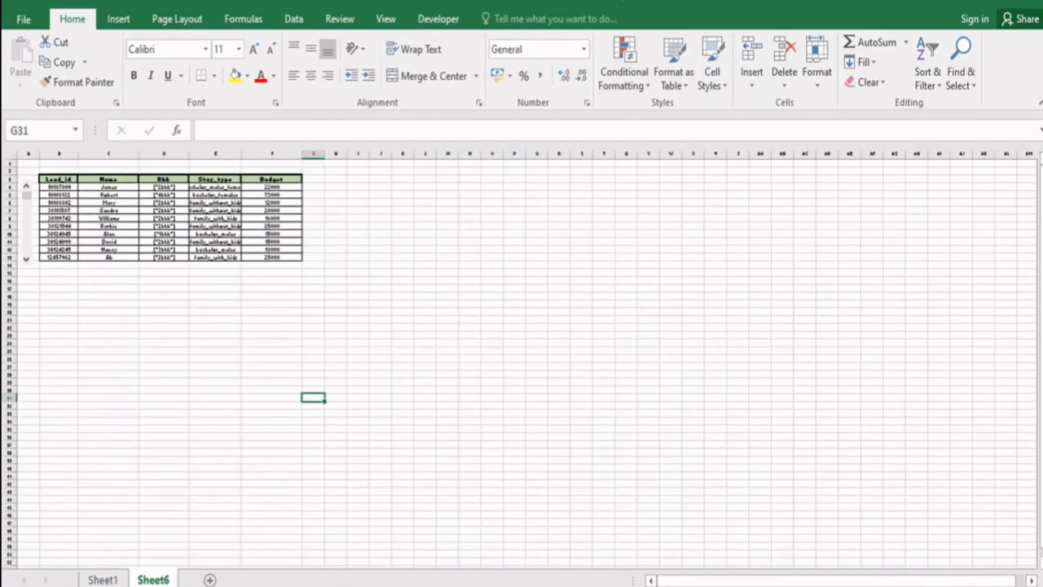
Step: Enter the sample texts kskvj, hjjhvs and kjhbjs in cells O16, O17 and O18, away from the lead table
scroll(522, 358, up, 4)
scroll(521, 358, down, 3)
scroll(218, 254, down, 1)
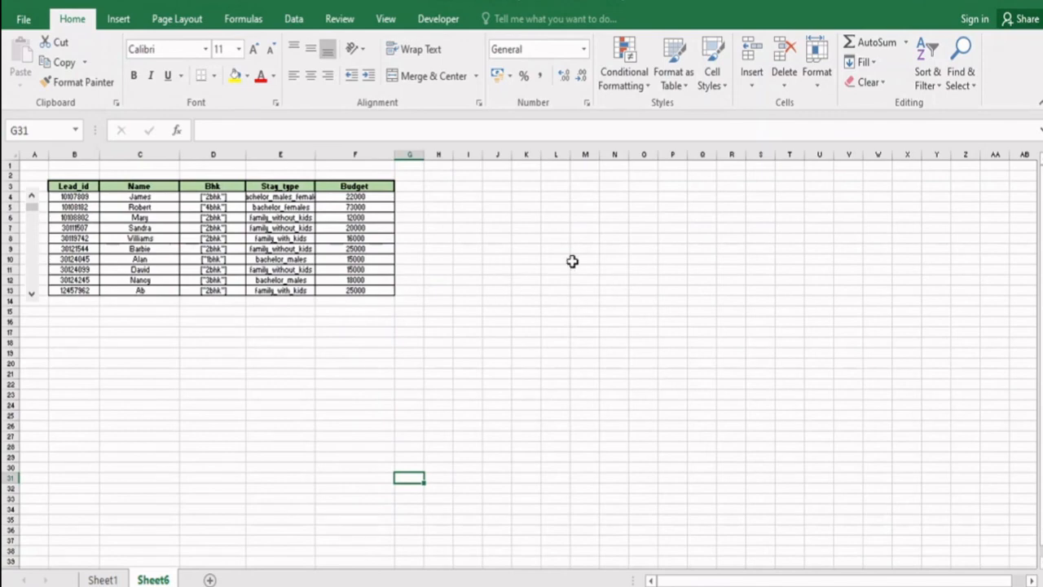
drag(591, 272, 850, 439)
click(636, 323)
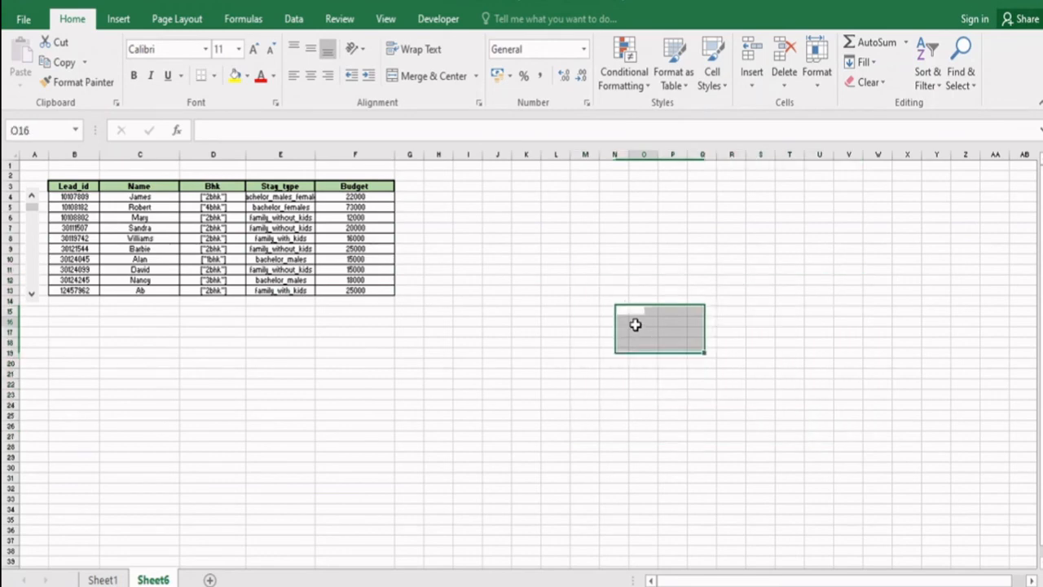
text(kbkvj)
key(Return)
text(hgjhvs)
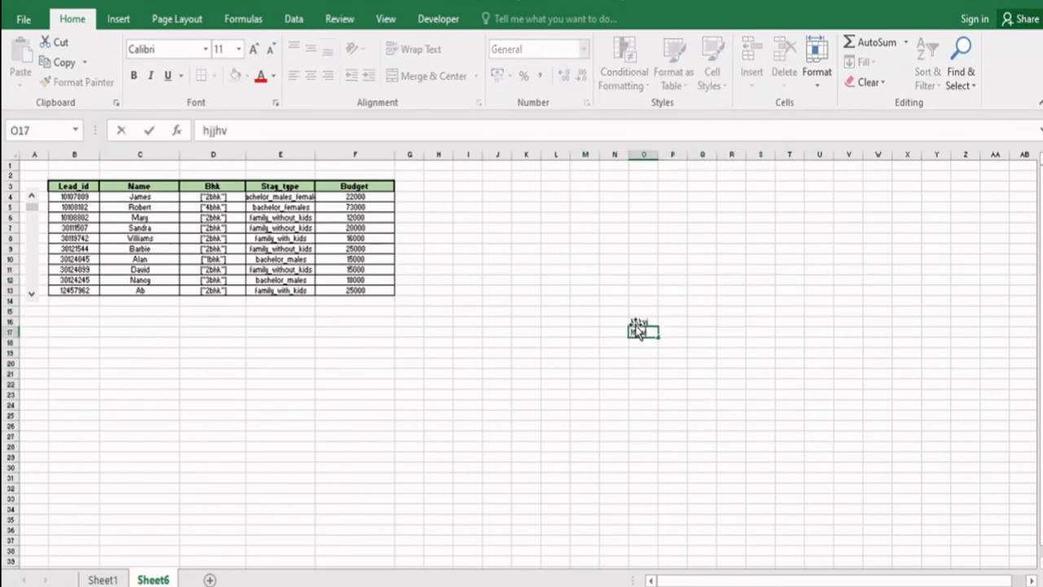
key(Return)
text(kjhbjs)
key(Return)
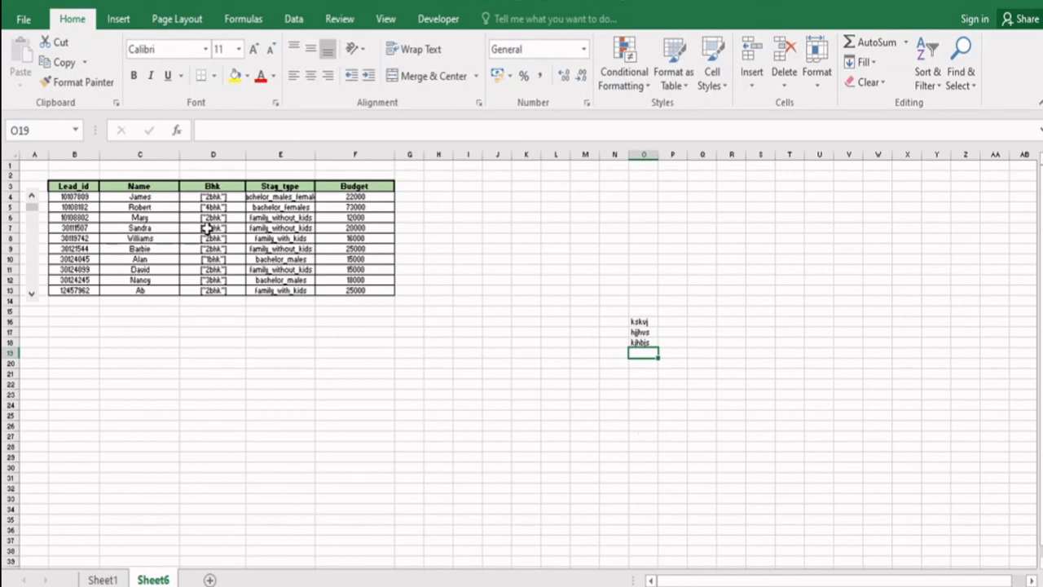
Step: Test the linked scroll bar by scrolling the lead table down to its last records and back up to the first
click(33, 296)
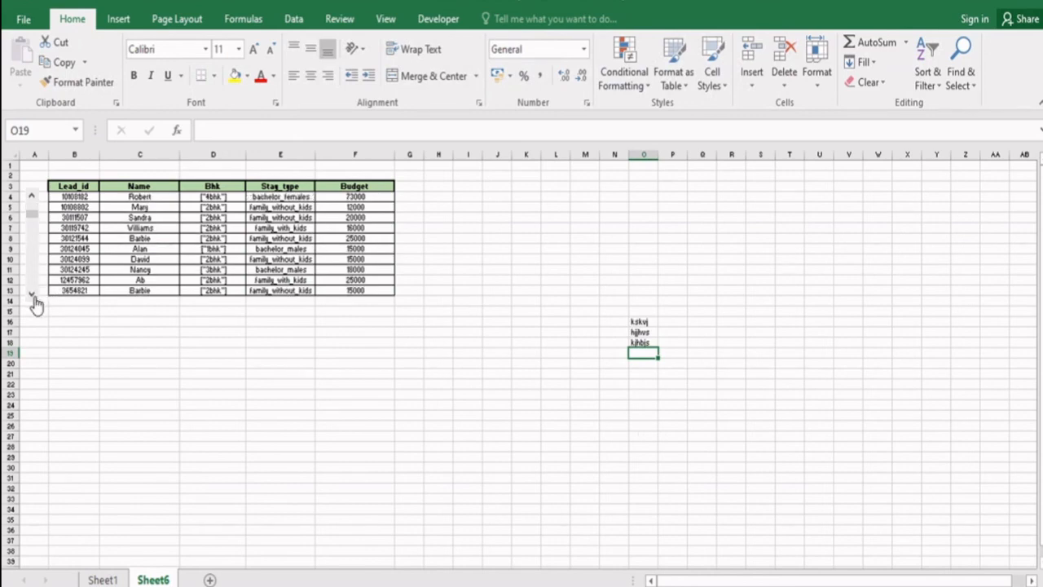
scroll(33, 297, down, 3)
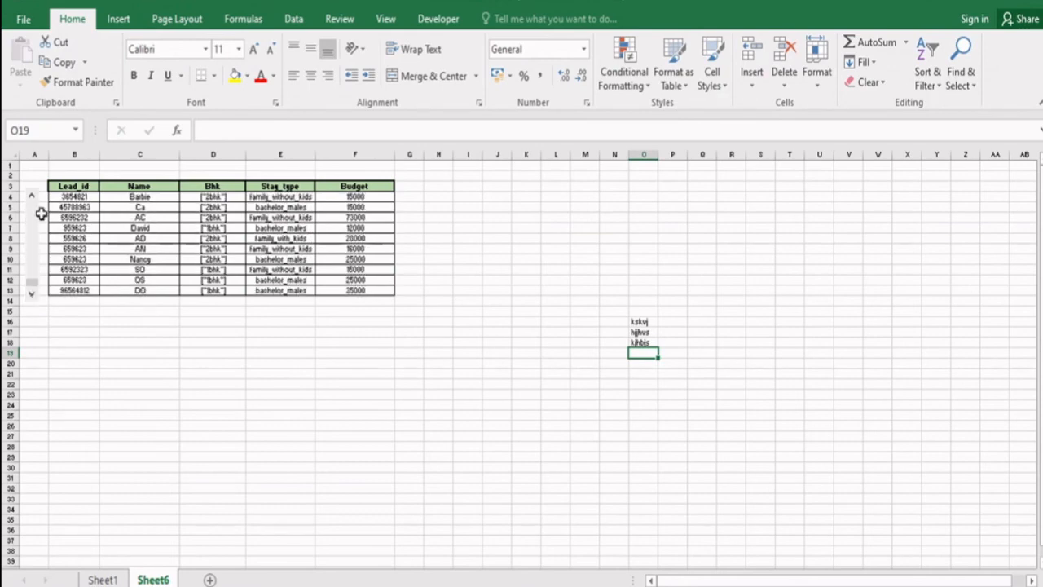
click(32, 198)
click(31, 198)
click(32, 198)
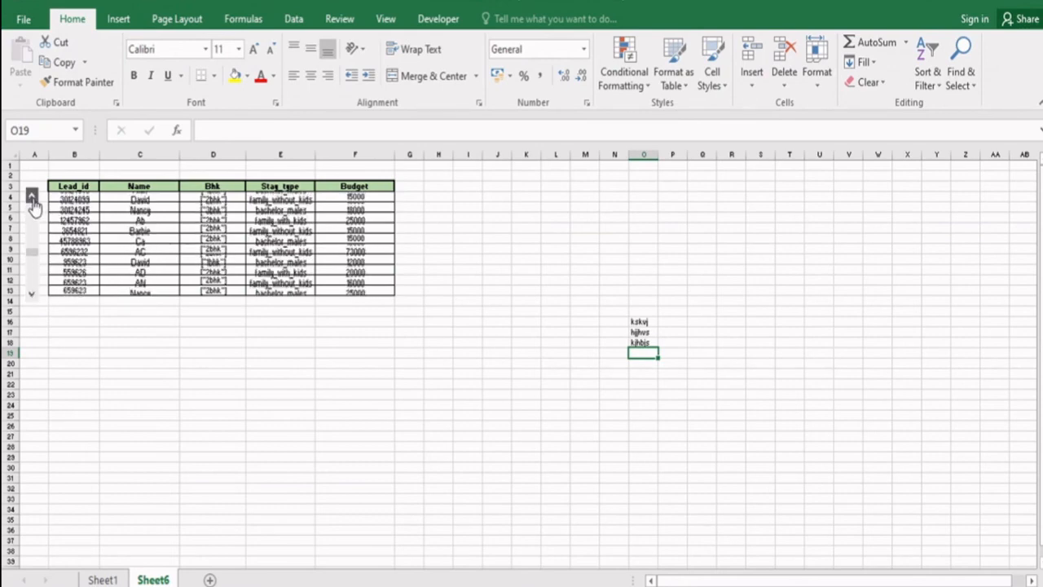
click(32, 198)
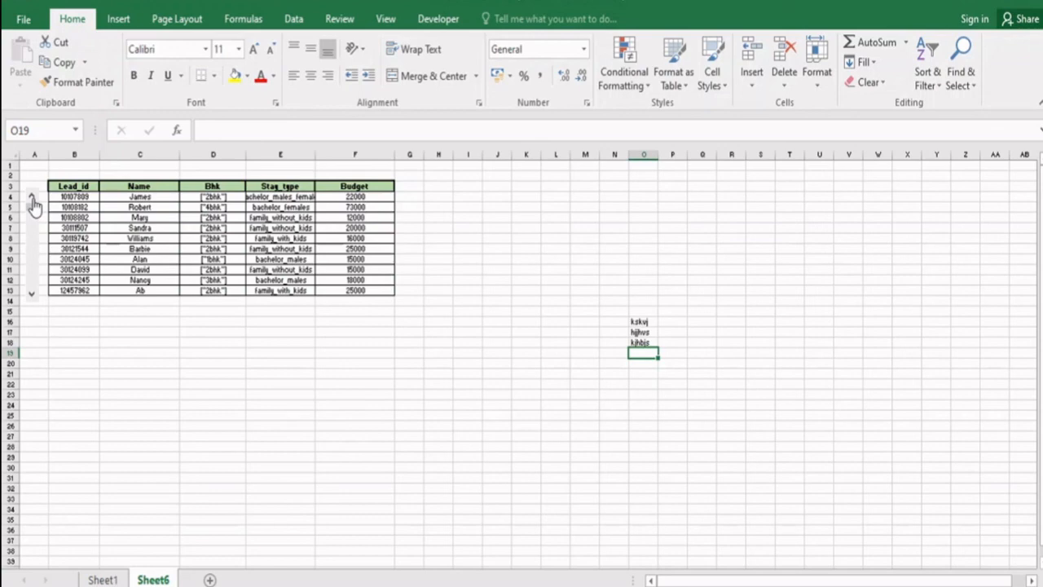
Step: Scroll the ten-row table down to the last leads once more using its linked scroll bar
click(32, 294)
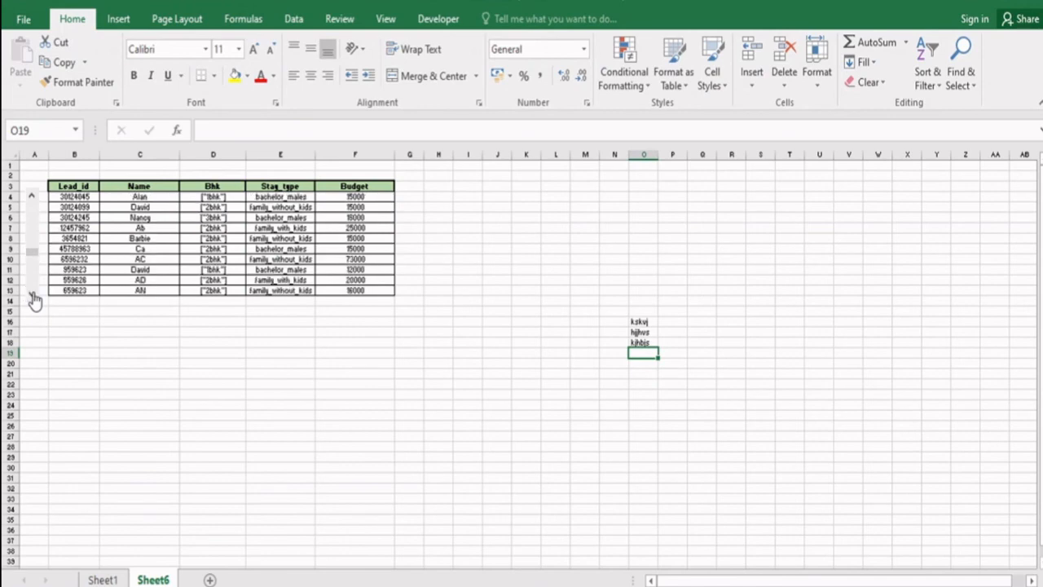
click(31, 297)
click(32, 297)
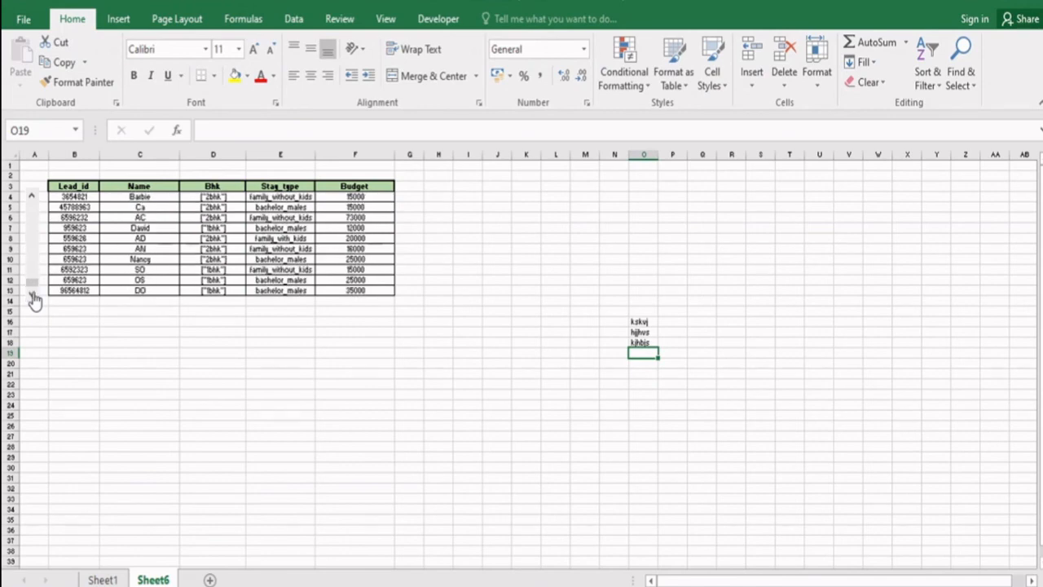